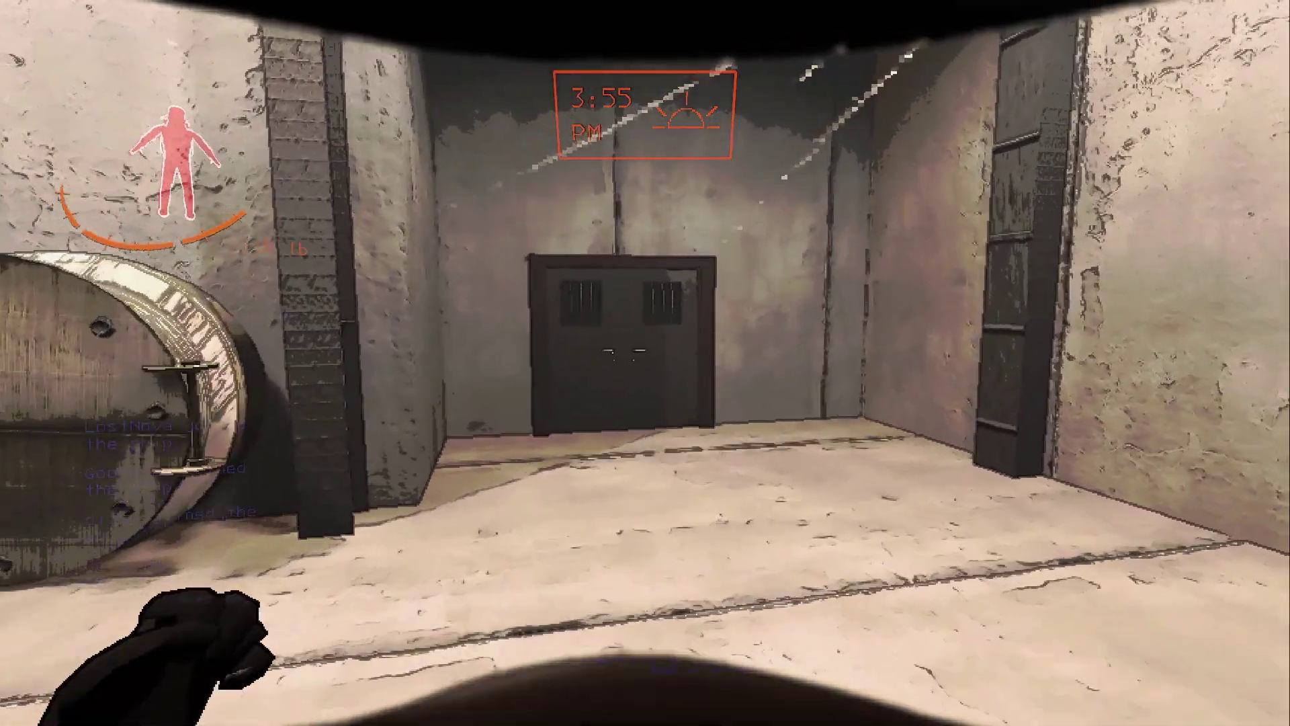
{"action": "key", "text": "w"}
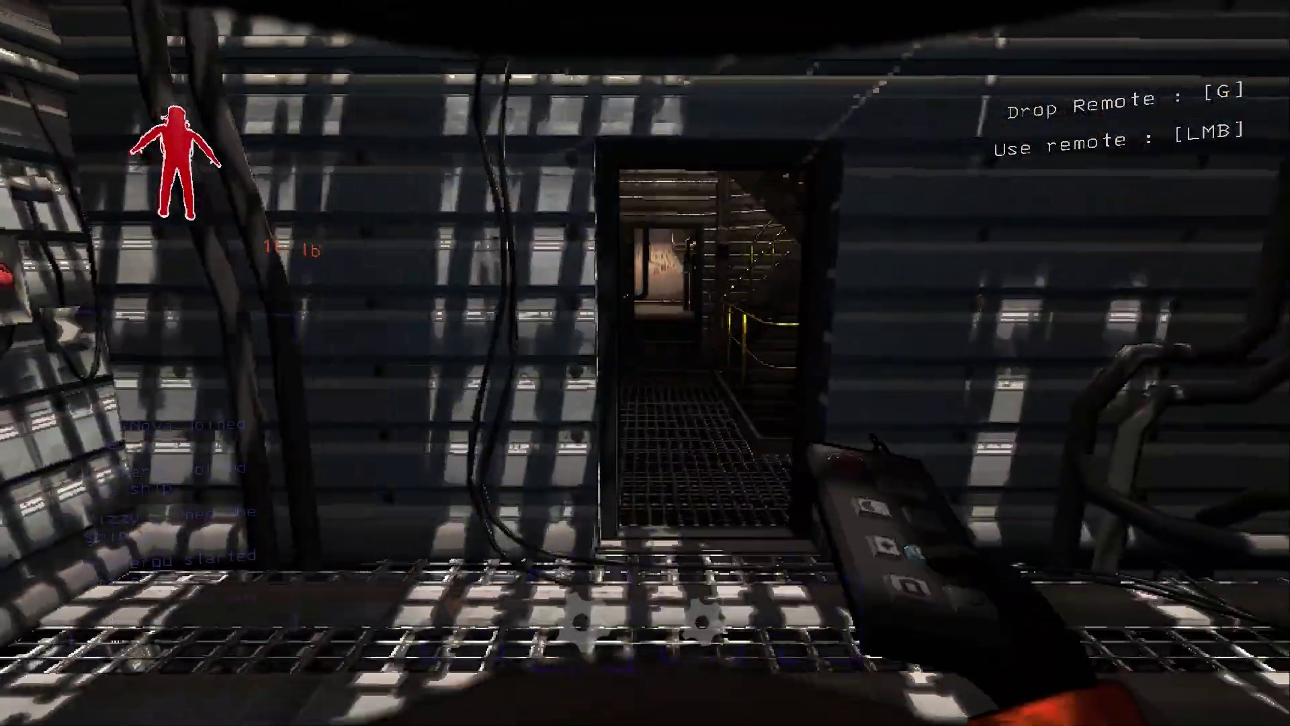
{"action": "key", "text": "w"}
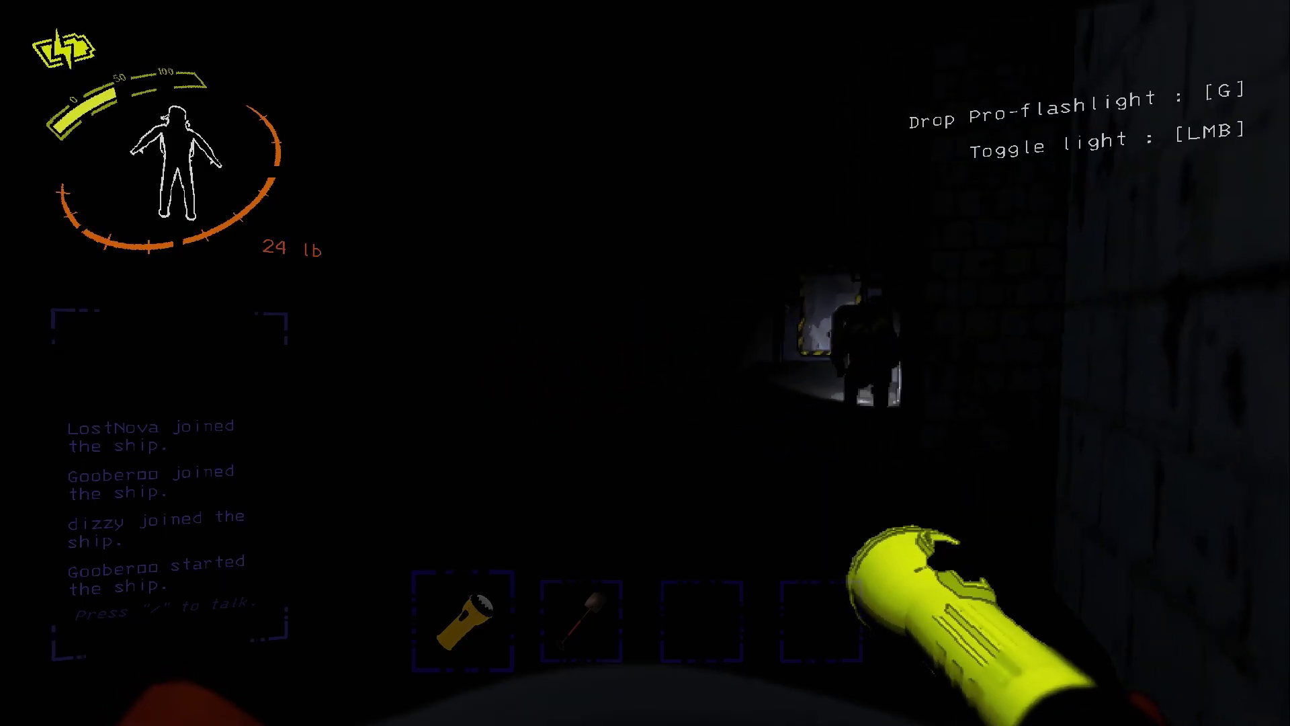
{"action": "left_click", "coordinate": [646, 363]}
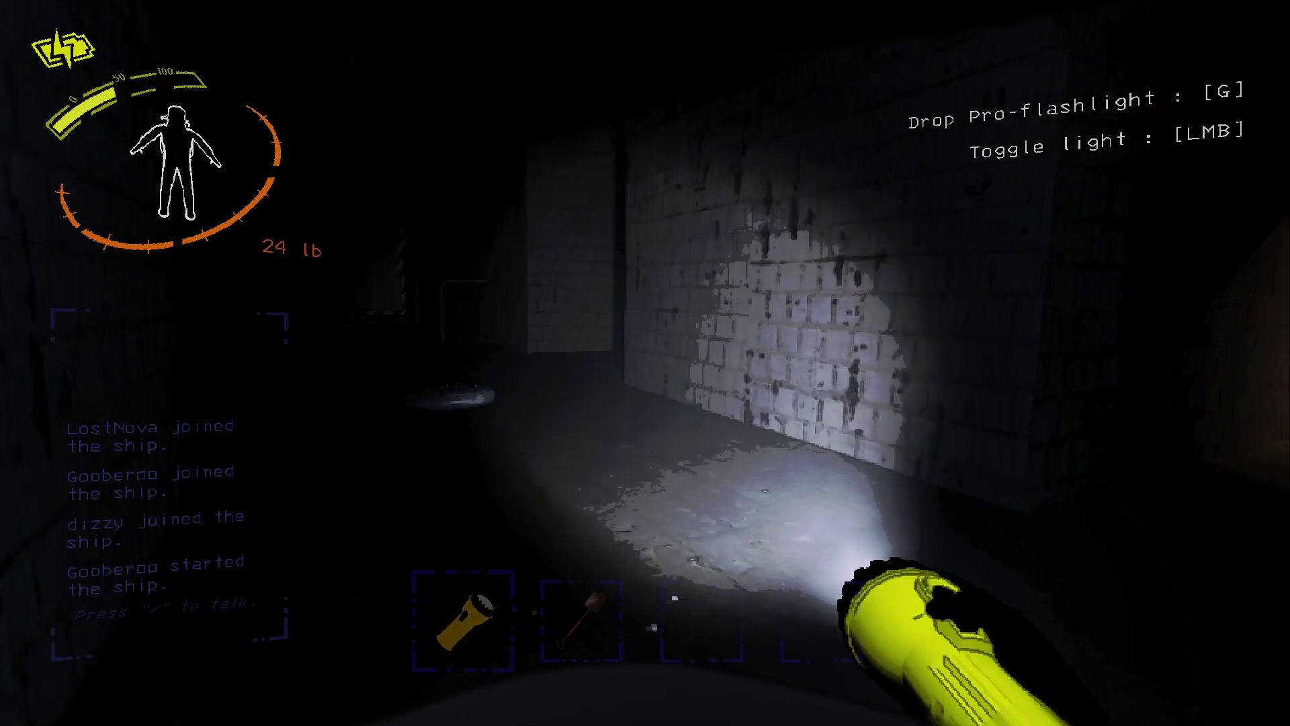
{"action": "key", "text": "w"}
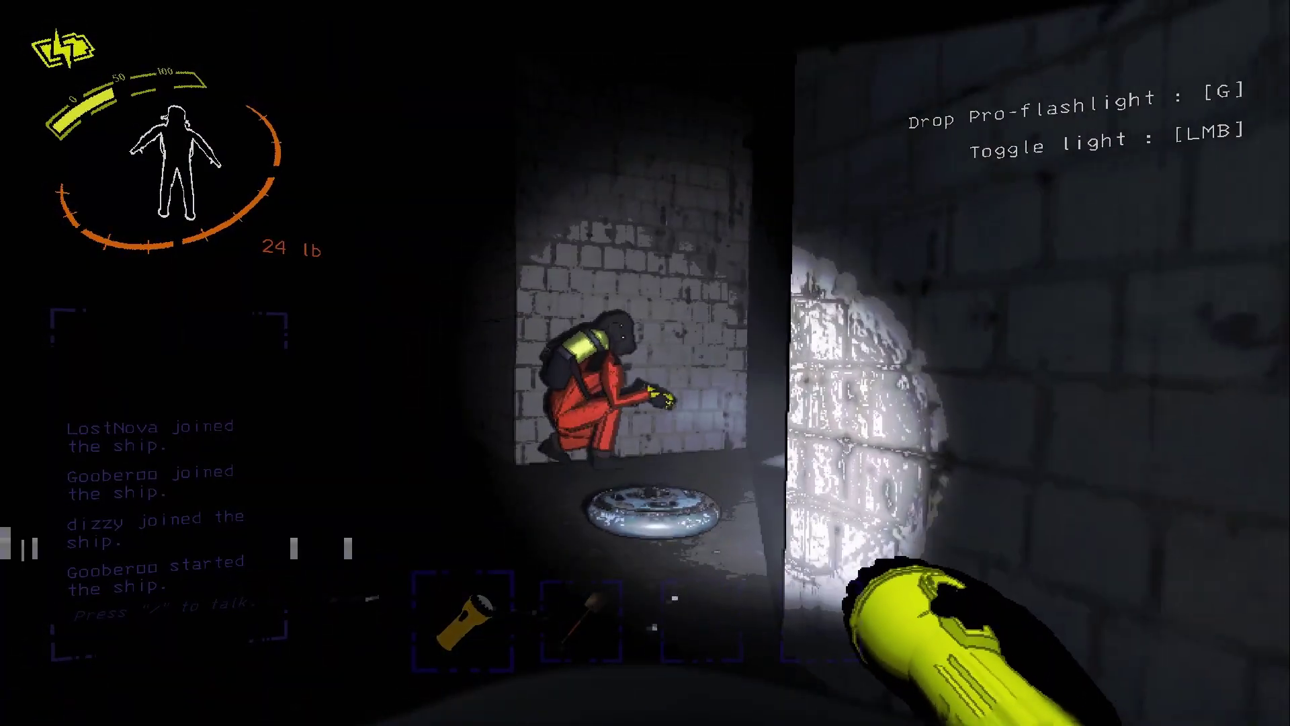
{"action": "left_click", "coordinate": [645, 363]}
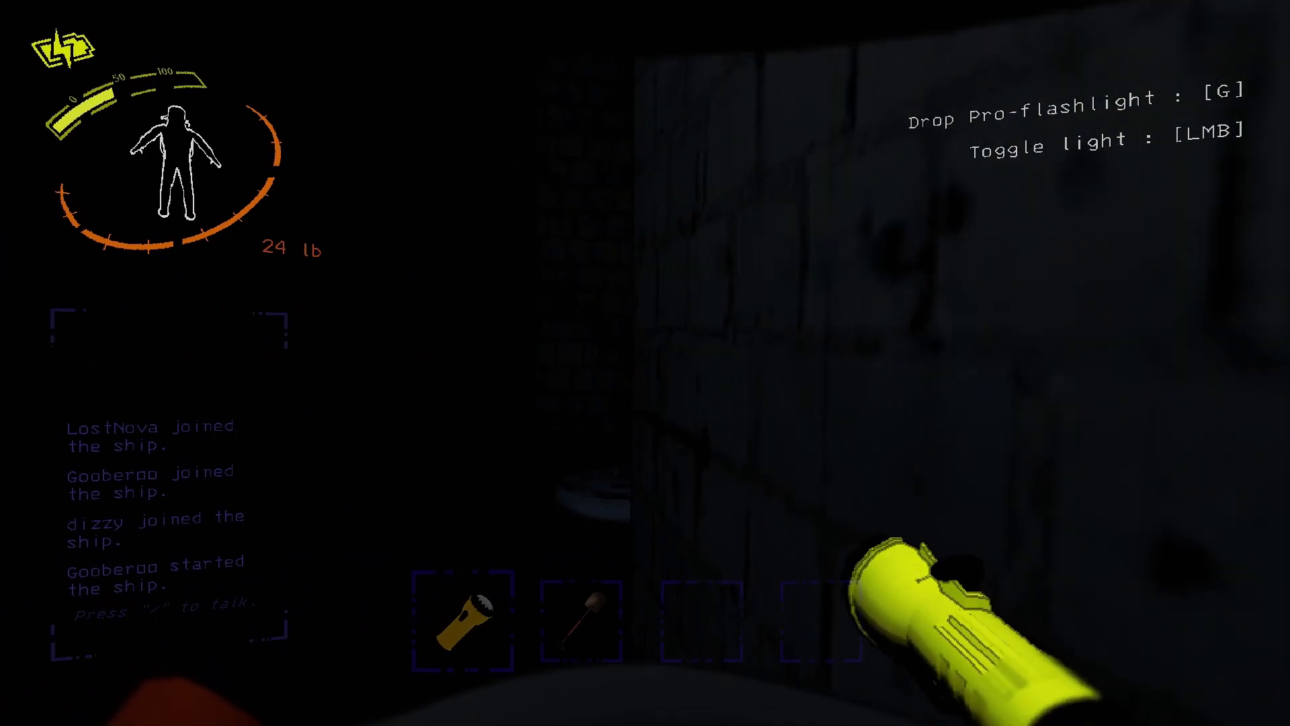
{"action": "left_click", "coordinate": [645, 363]}
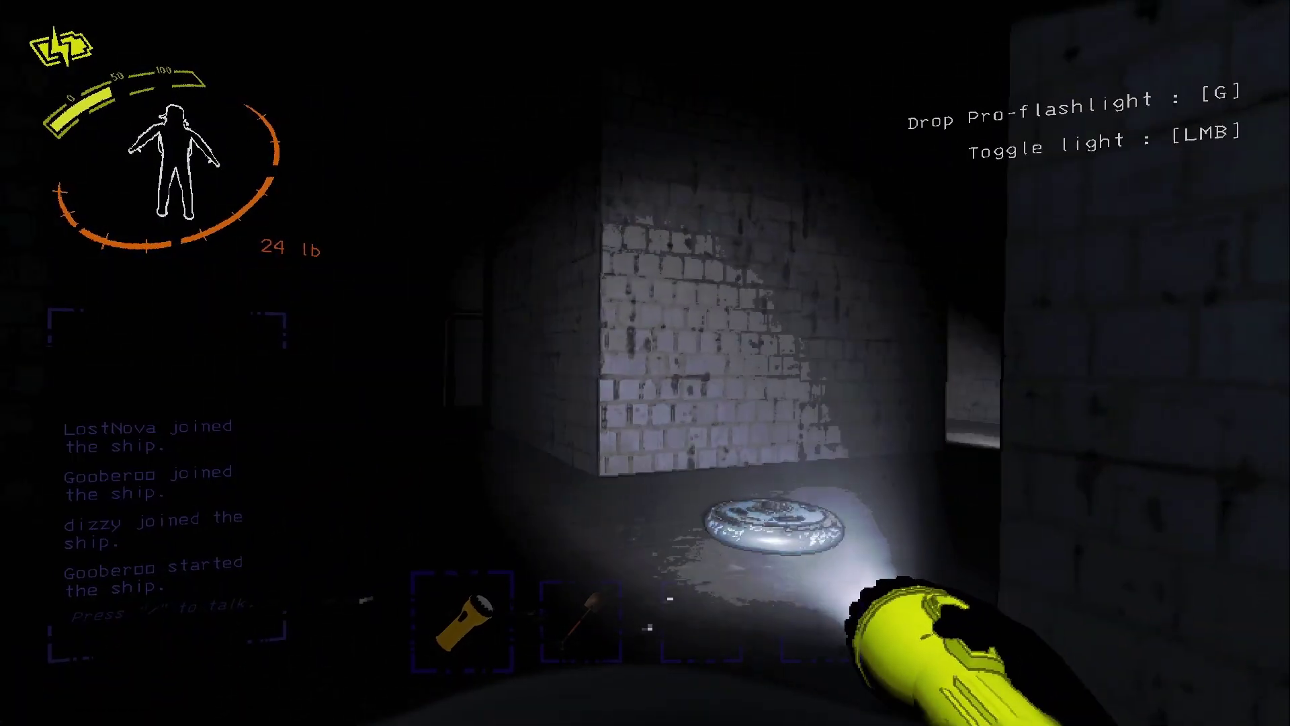
{"action": "left_click", "coordinate": [646, 363]}
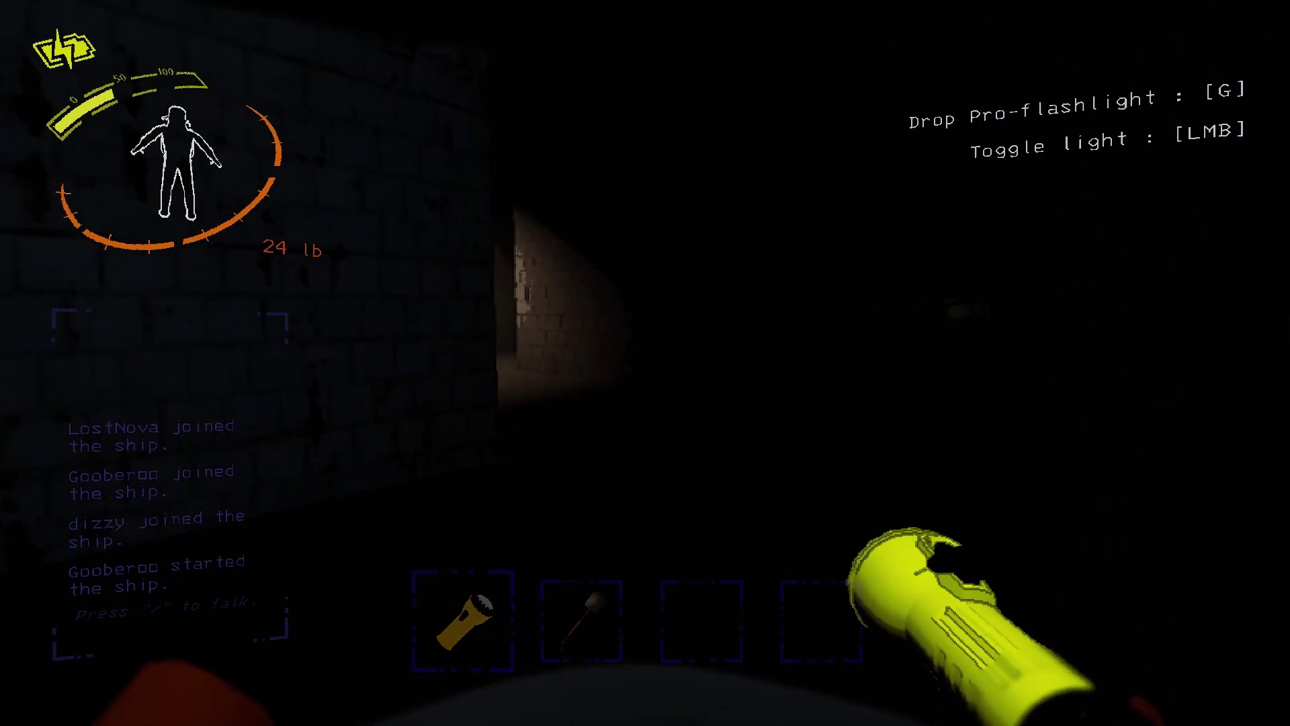
{"action": "left_click", "coordinate": [645, 363]}
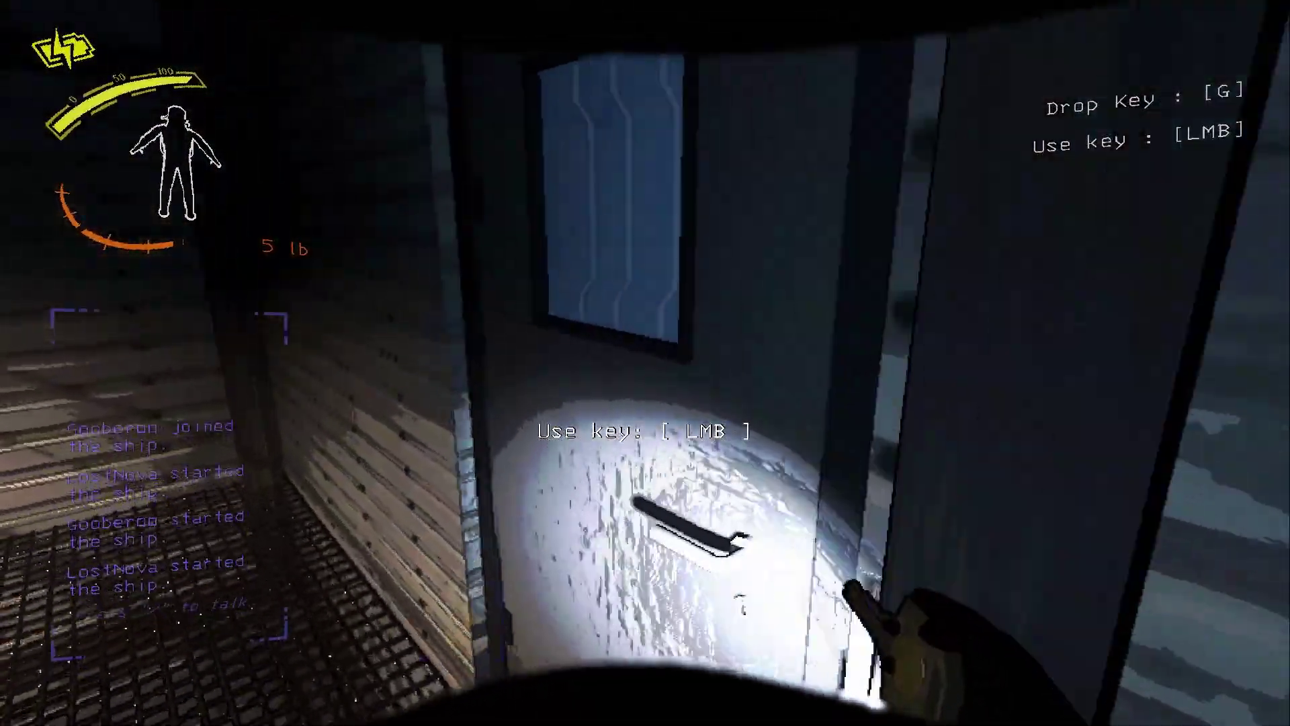
{"action": "left_click", "coordinate": [646, 364]}
{"action": "key", "text": "e"}
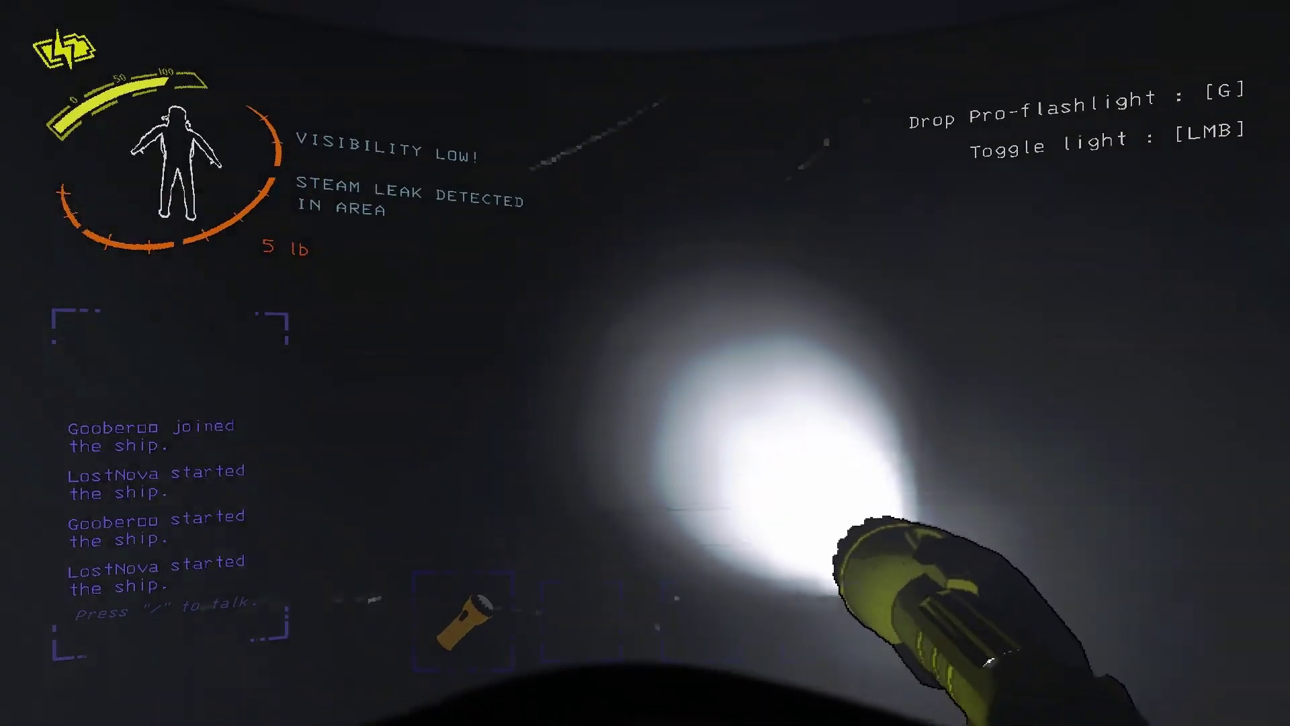
{"action": "key", "text": "e"}
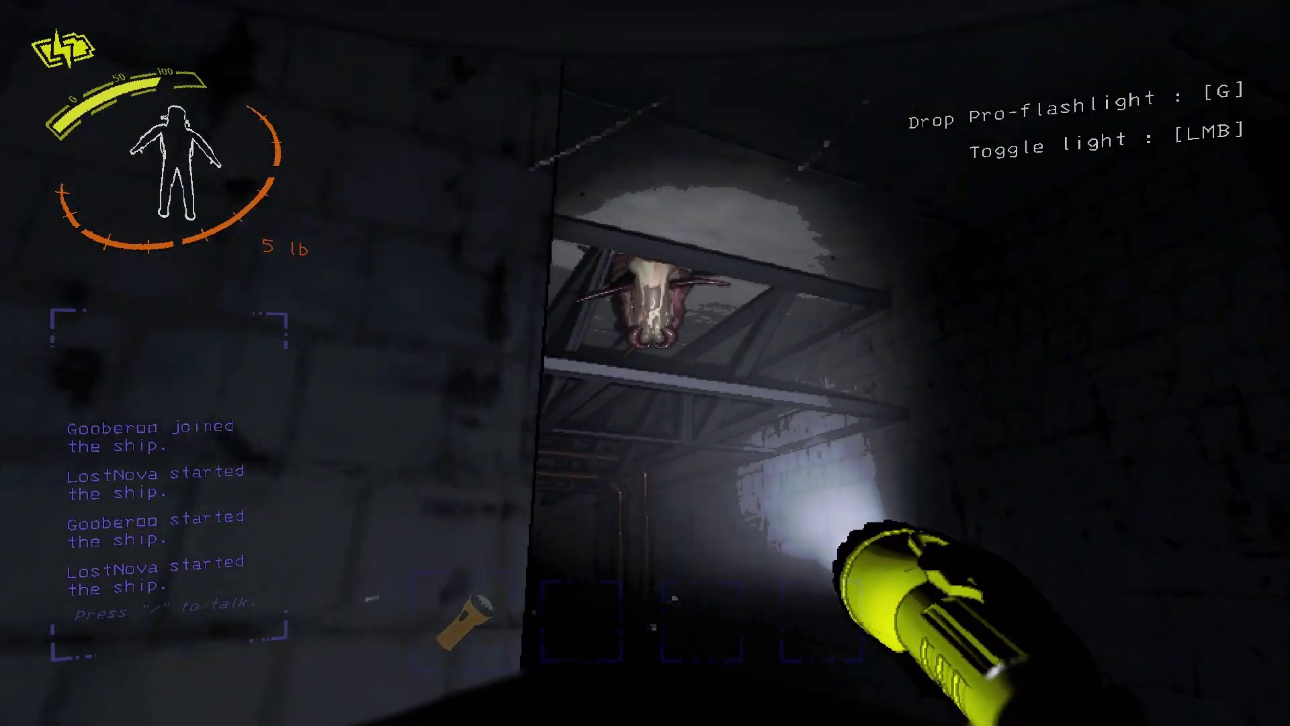
{"action": "key", "text": "w"}
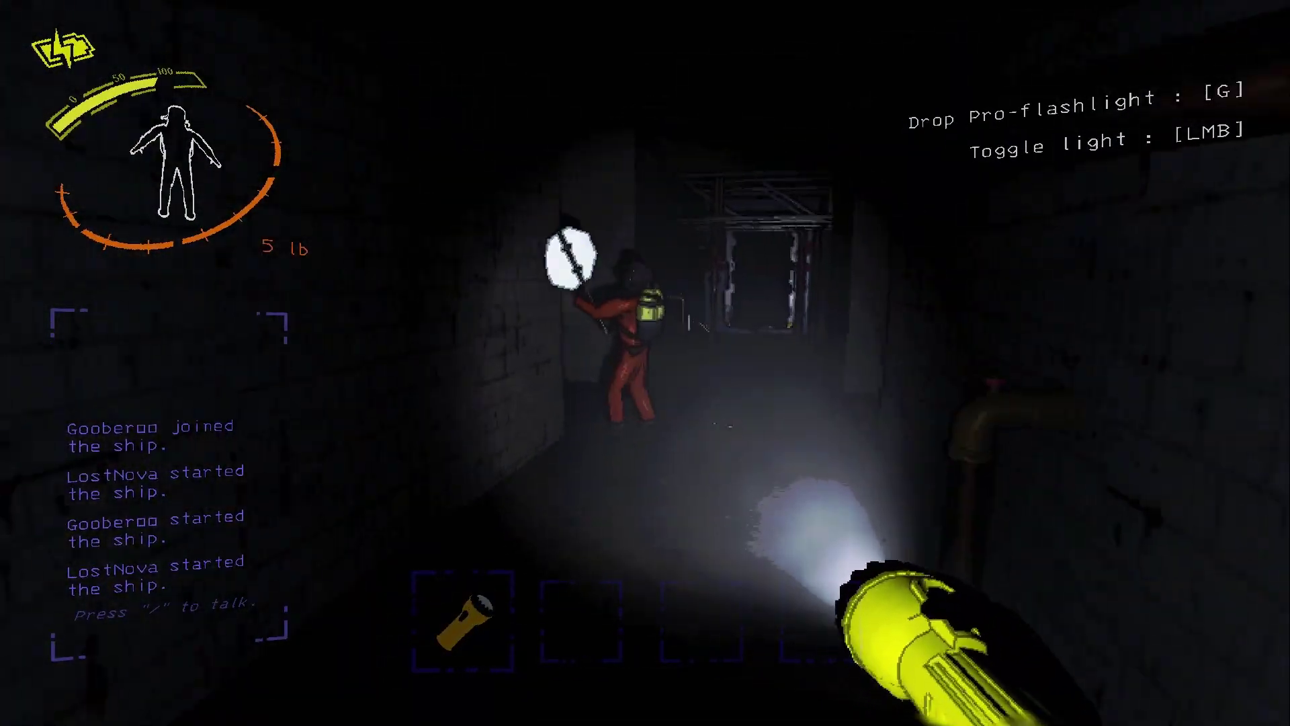
{"action": "key", "text": "w"}
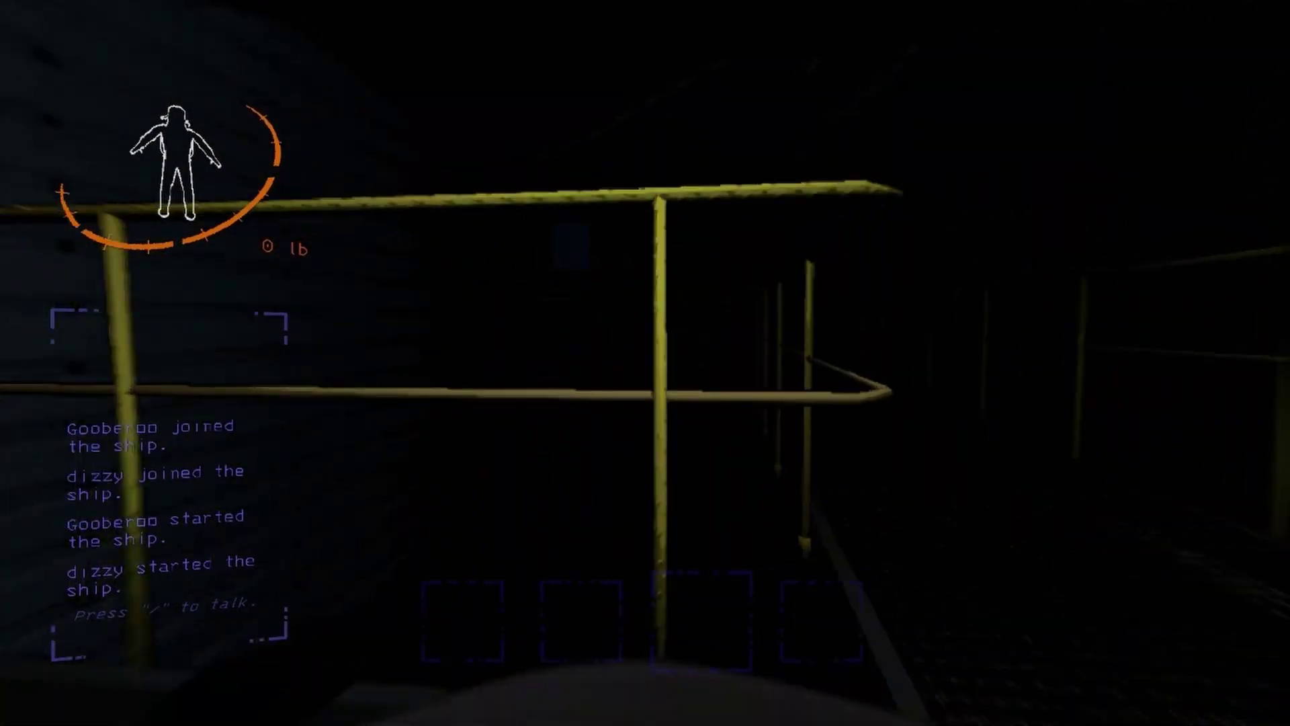
{"action": "key", "text": "e"}
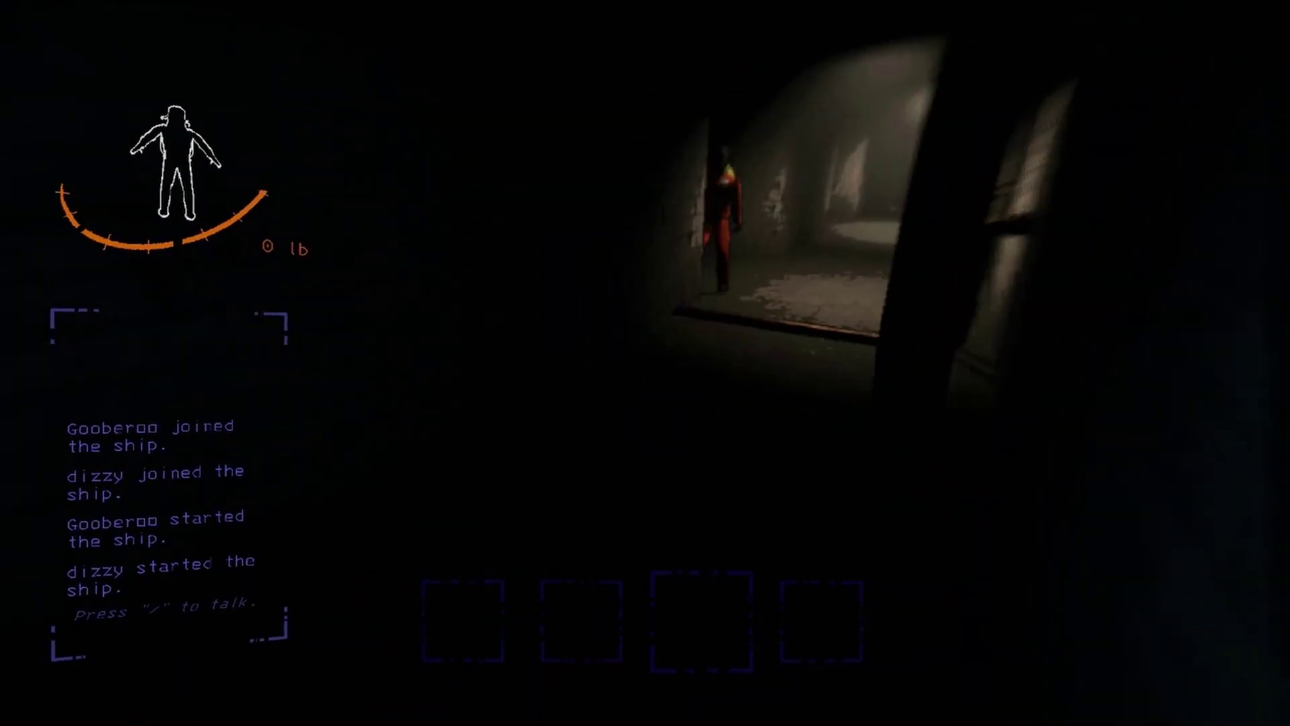
{"action": "key", "text": "w"}
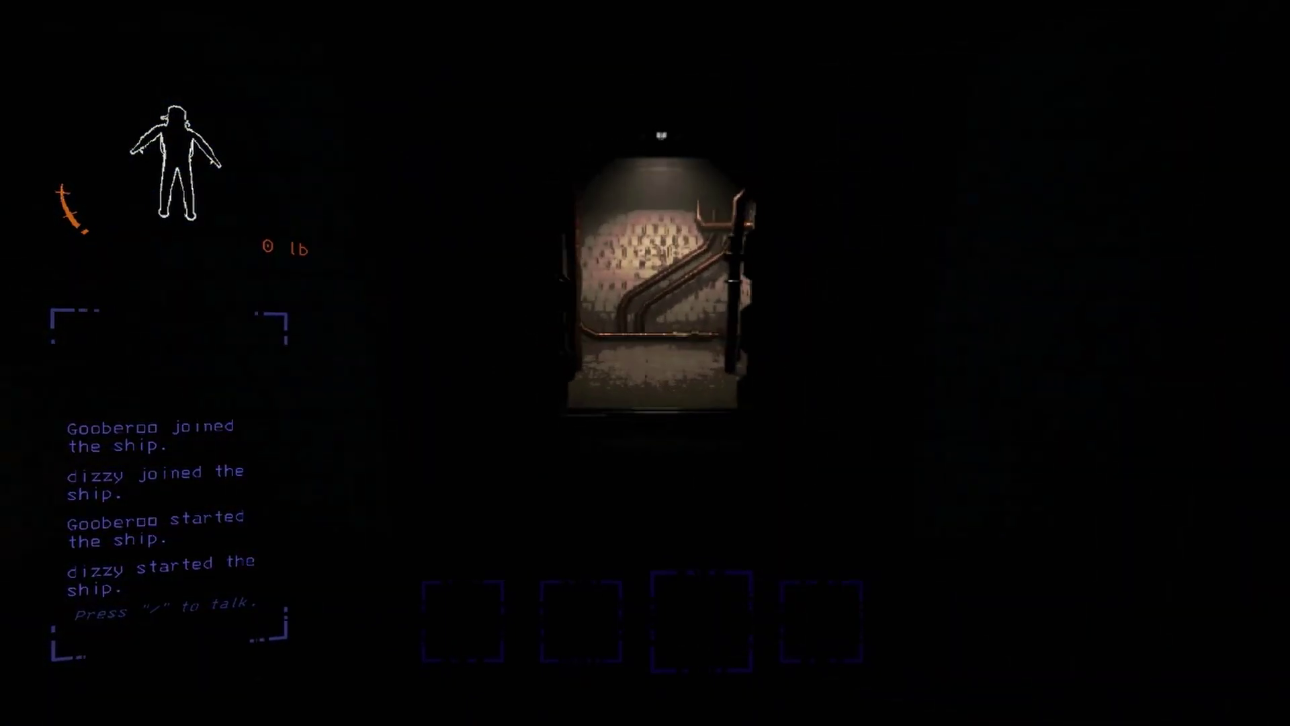
{"action": "key", "text": "w"}
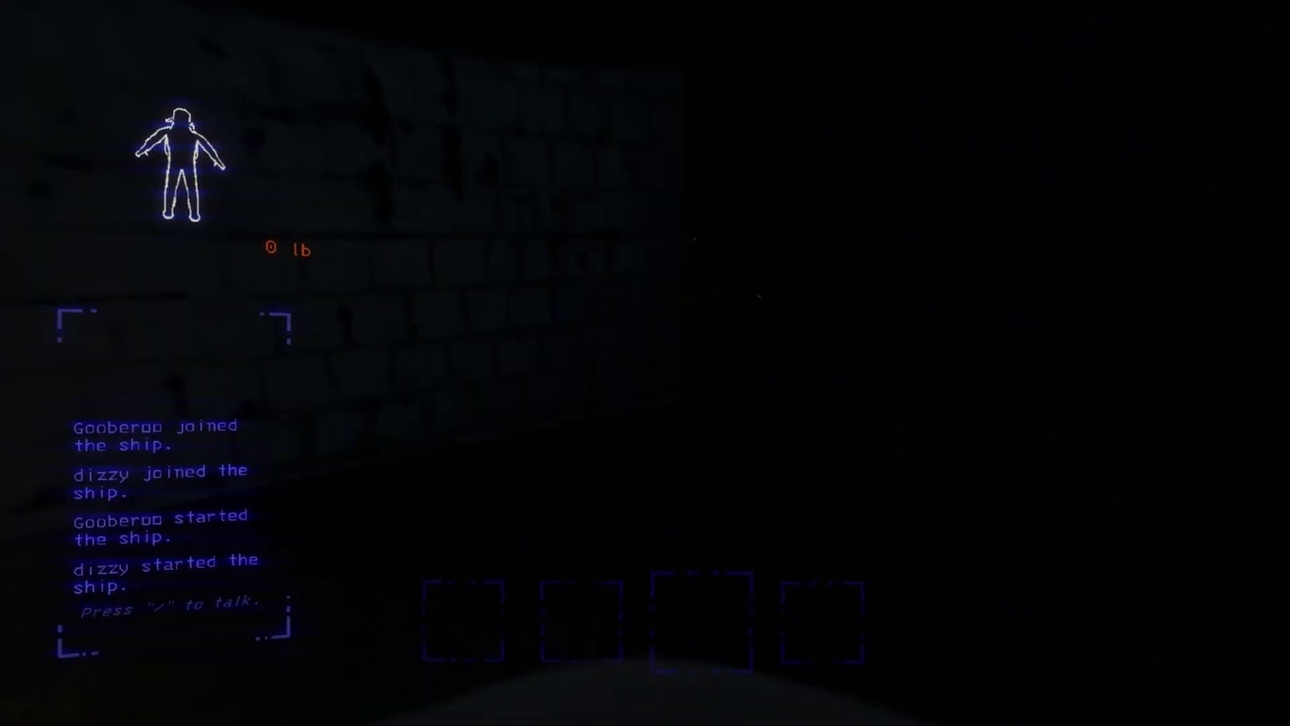
{"action": "key", "text": "w"}
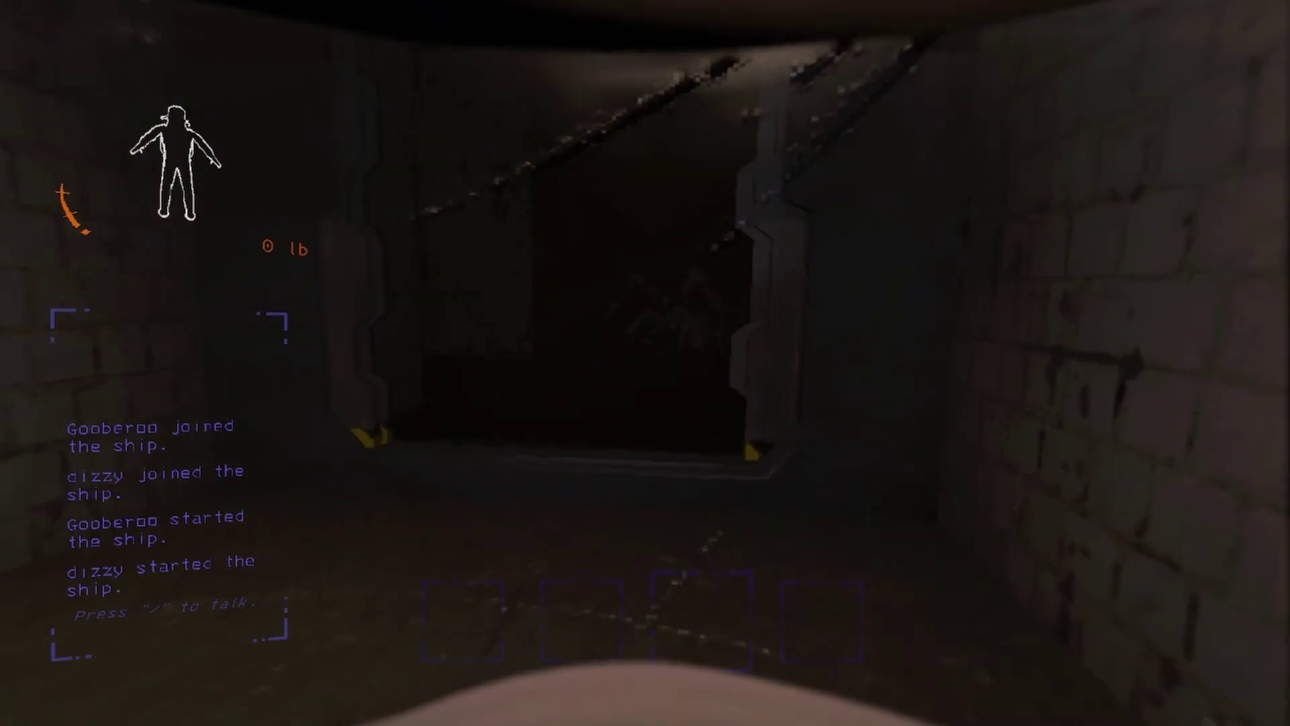
{"action": "key", "text": "w"}
{"action": "key", "text": "w"}
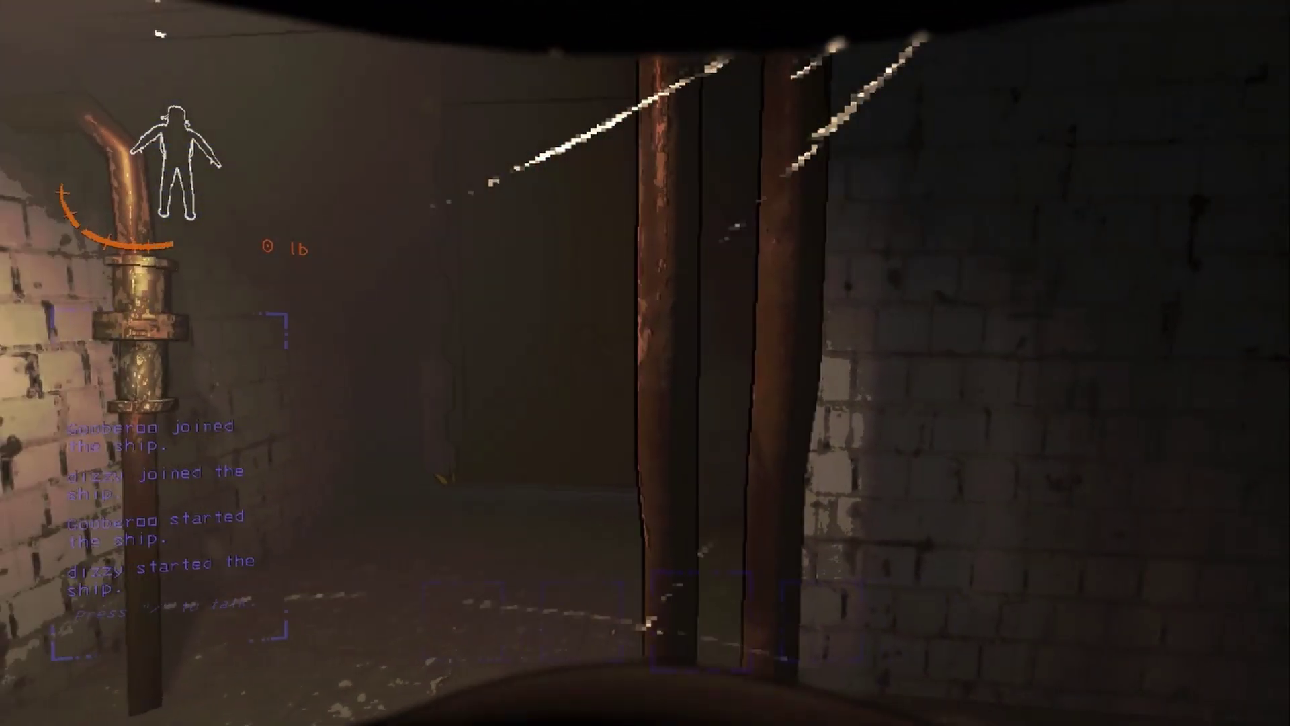
{"action": "key", "text": "w"}
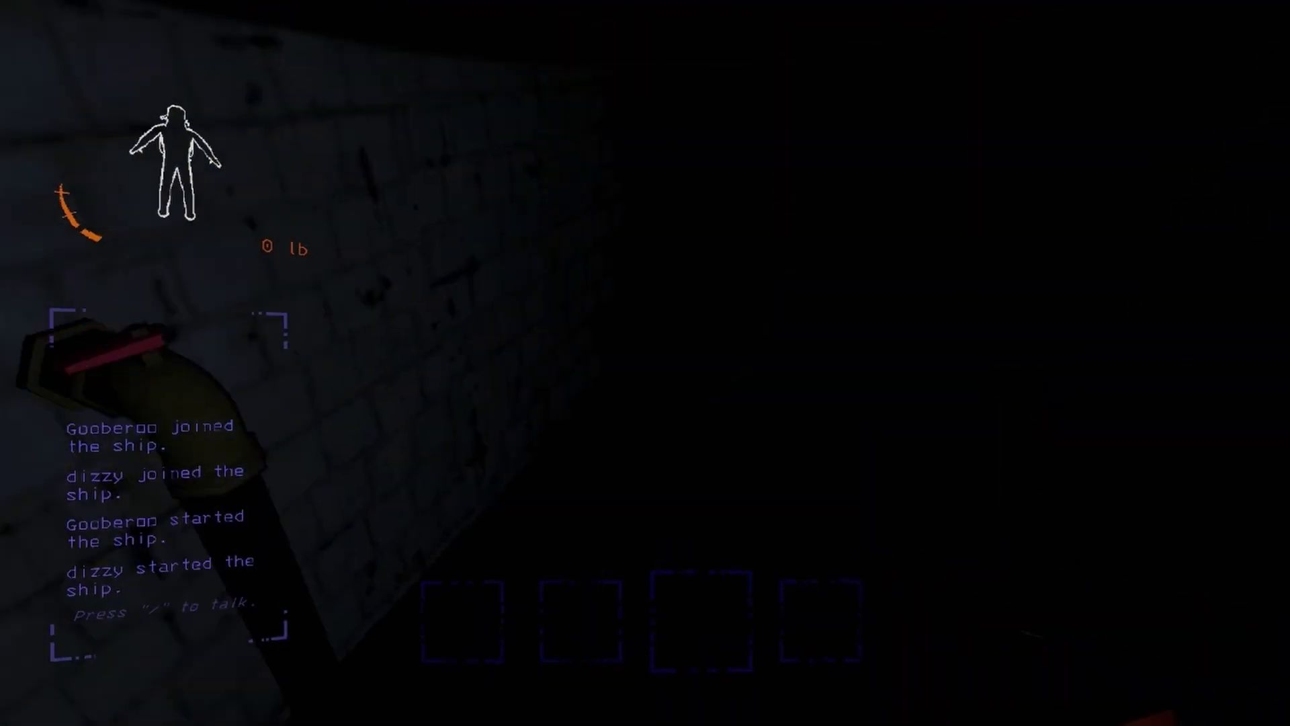
{"action": "key", "text": "w"}
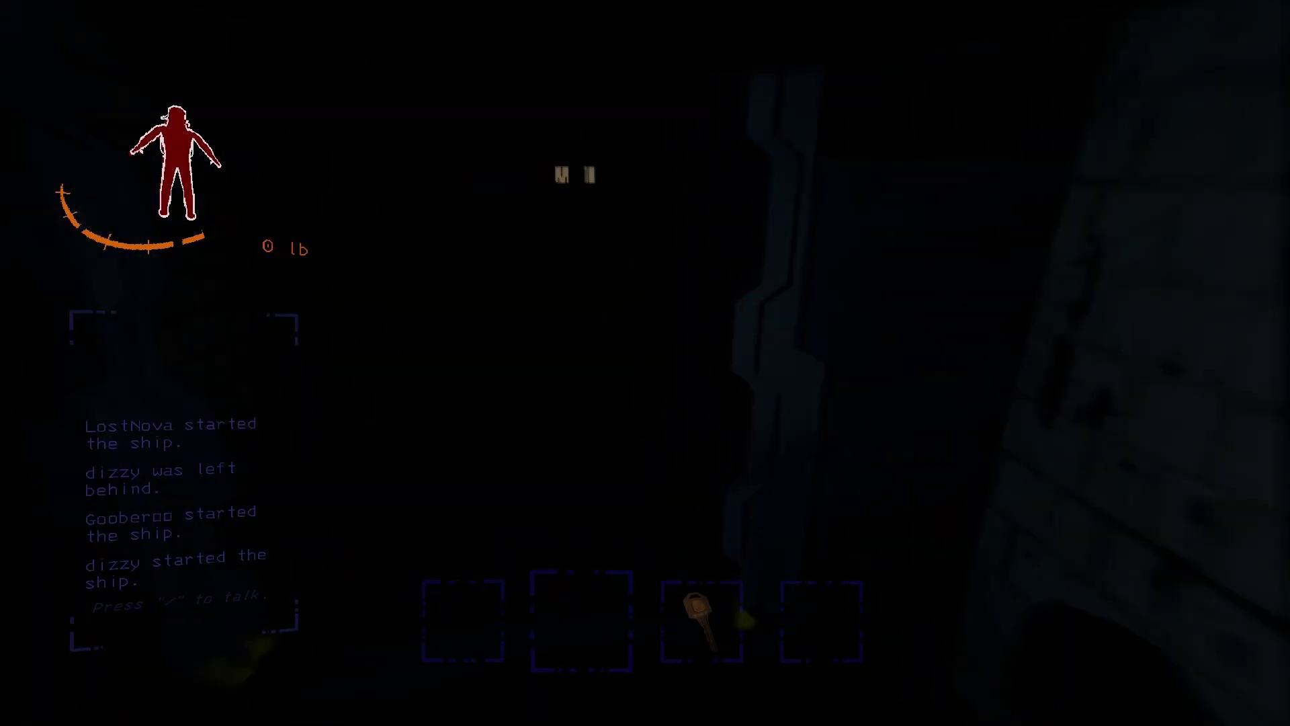
{"action": "key", "text": "shift+w"}
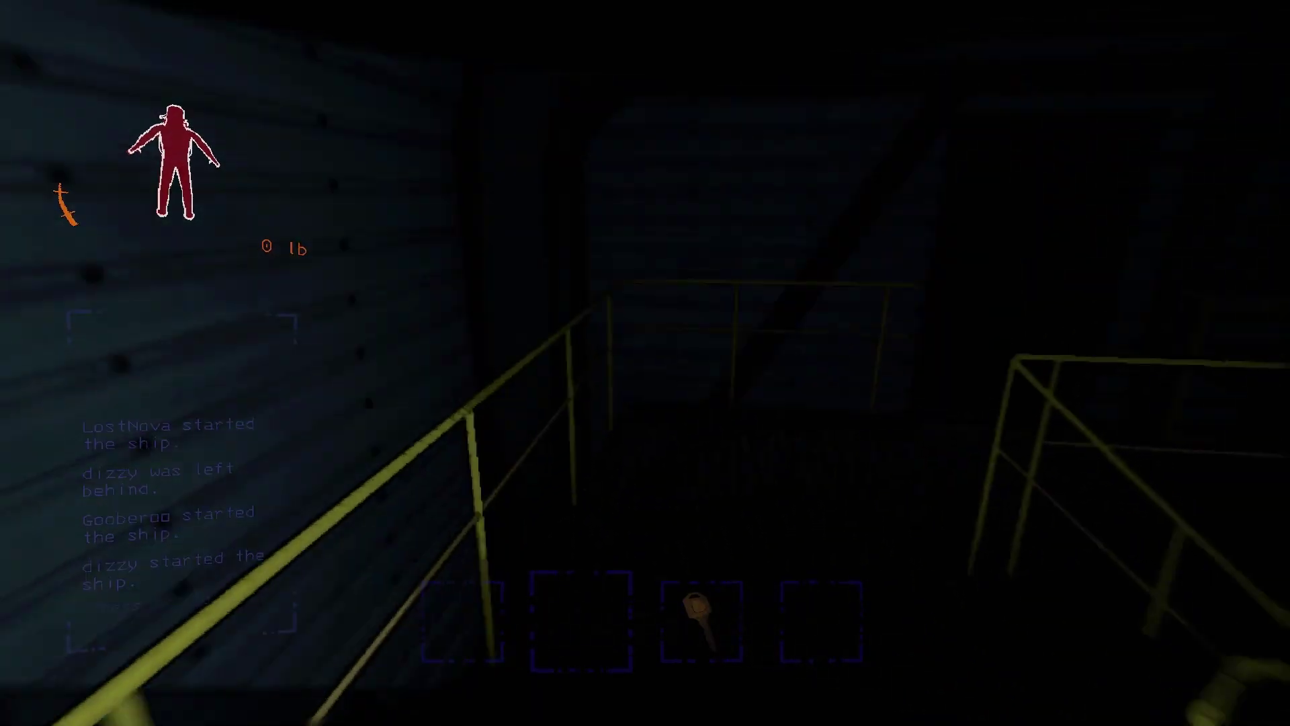
{"action": "key", "text": "e"}
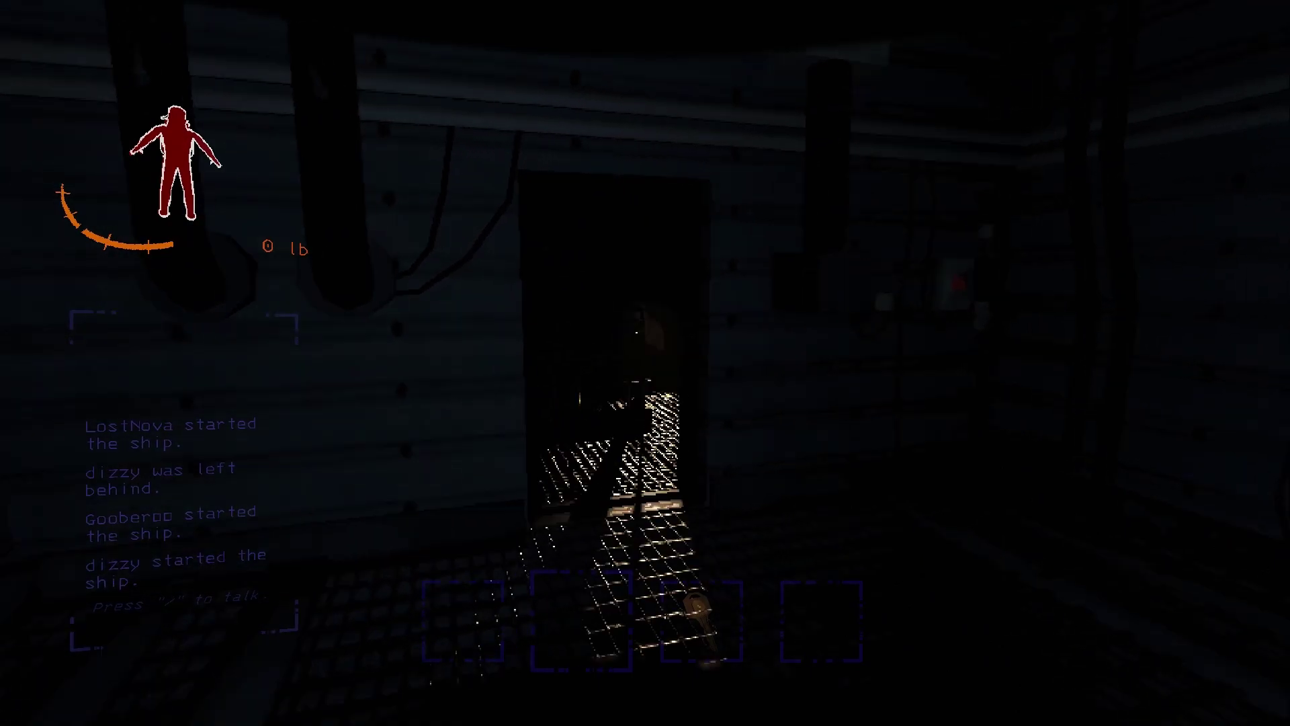
{"action": "key", "text": "w"}
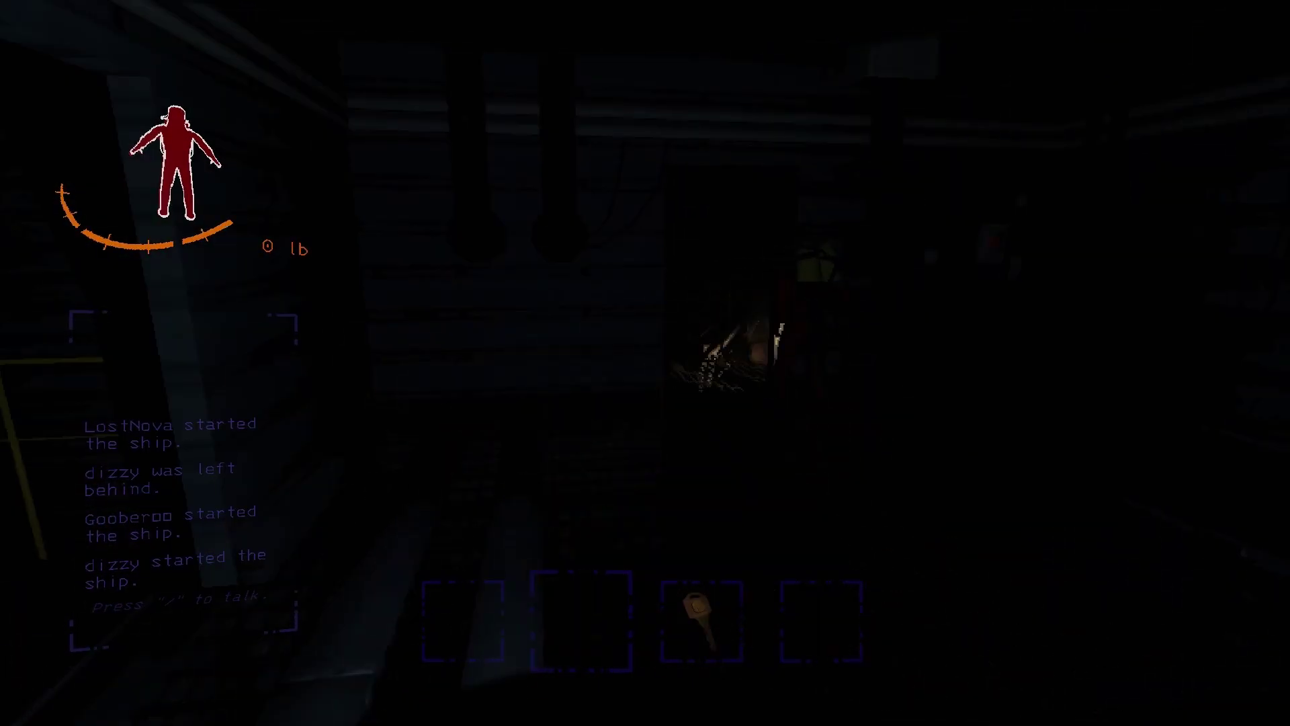
{"action": "key", "text": "w"}
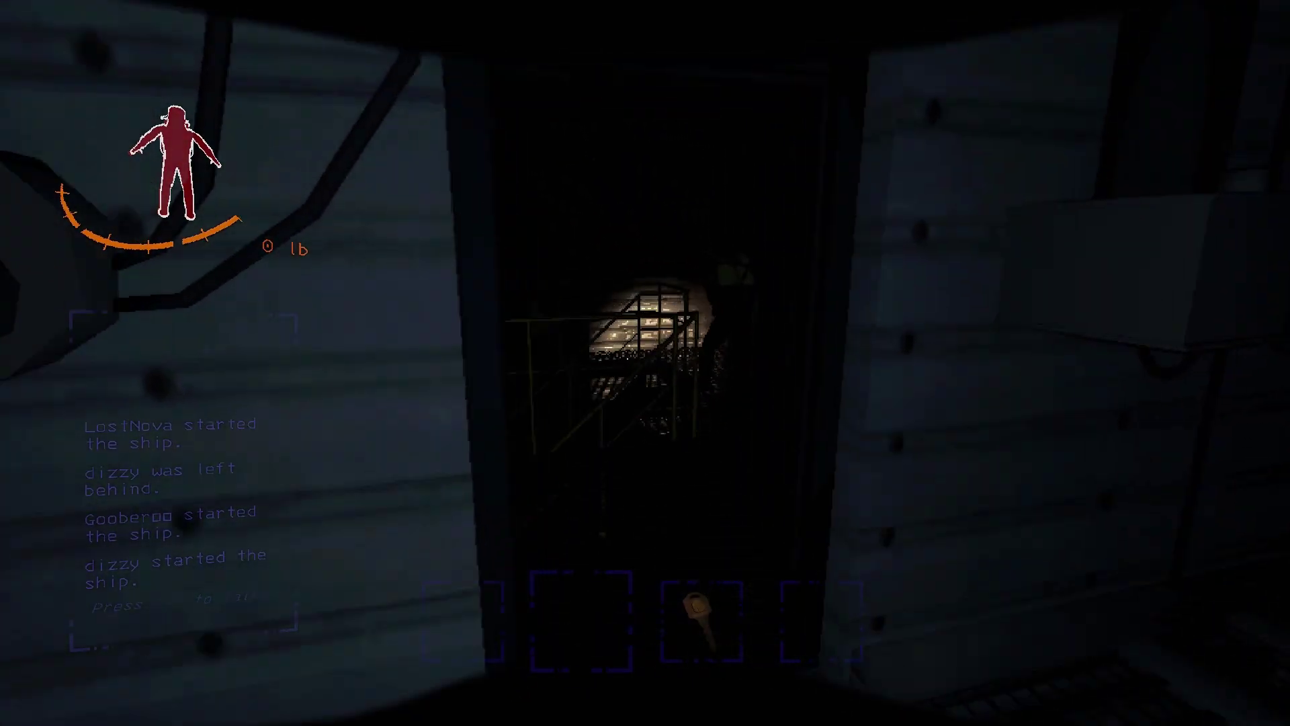
{"action": "key", "text": "w"}
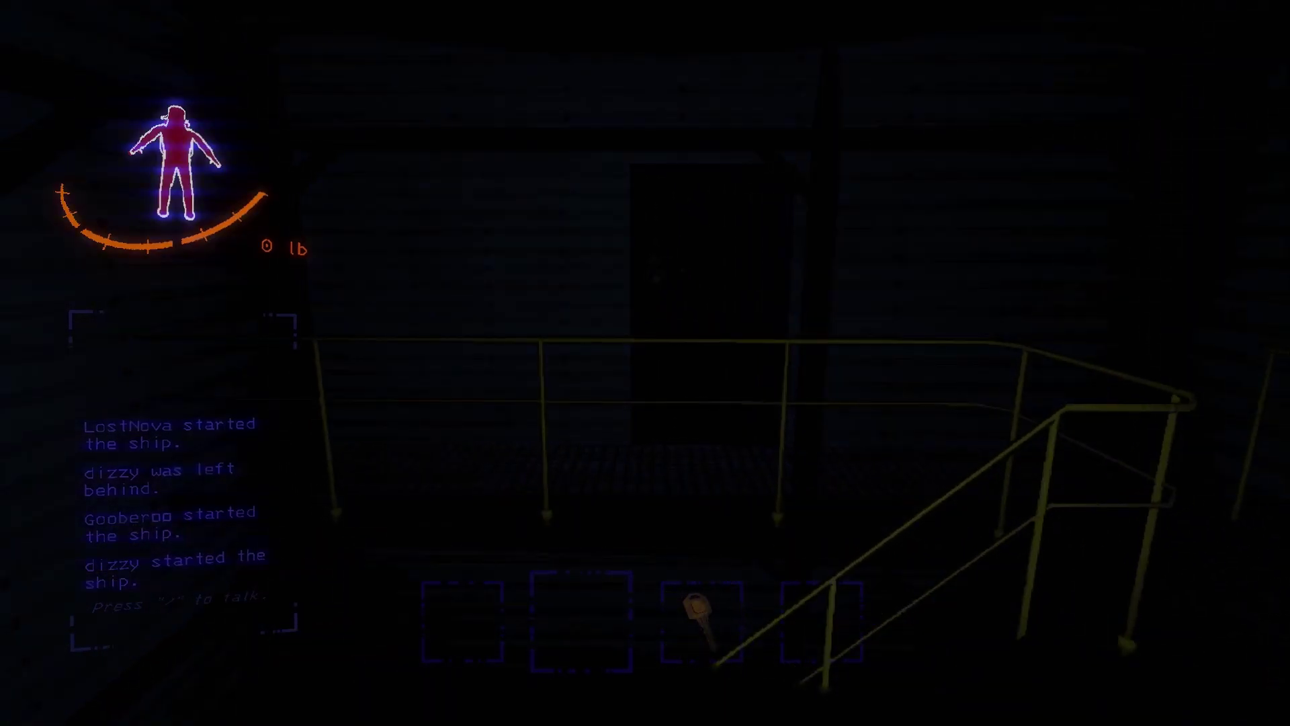
{"action": "key", "text": "w"}
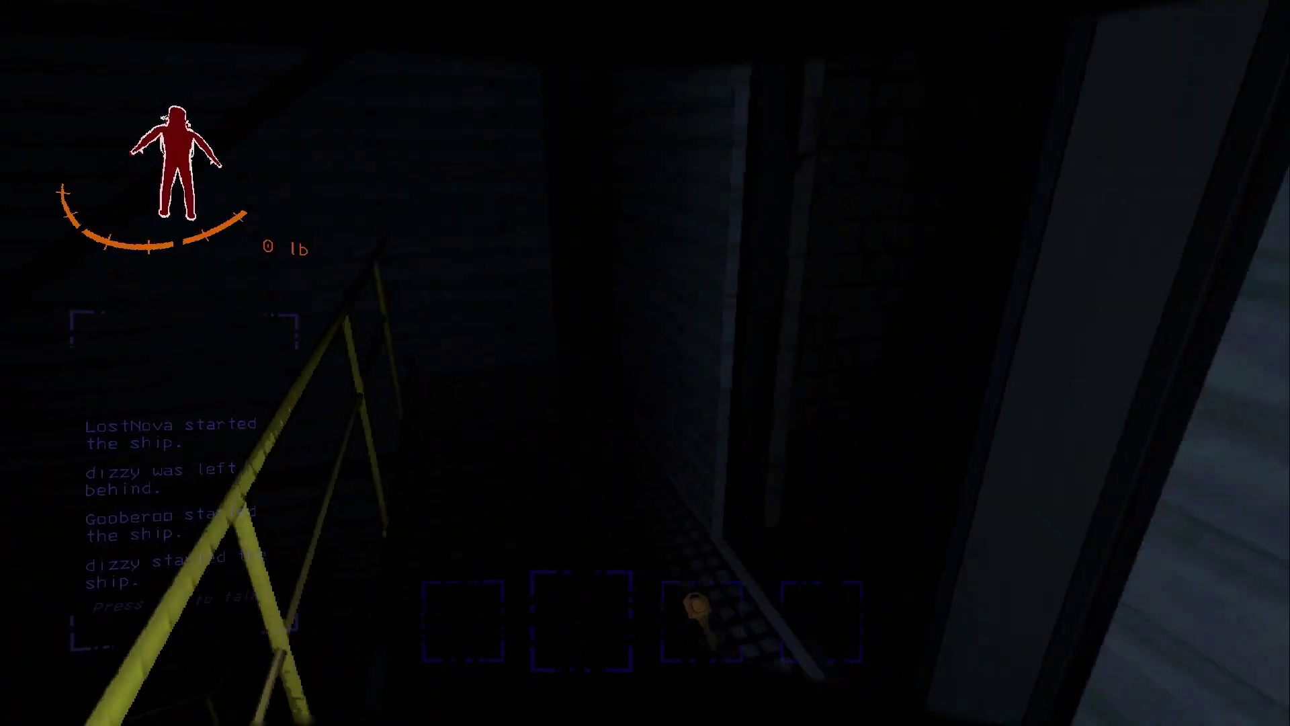
{"action": "key", "text": "w"}
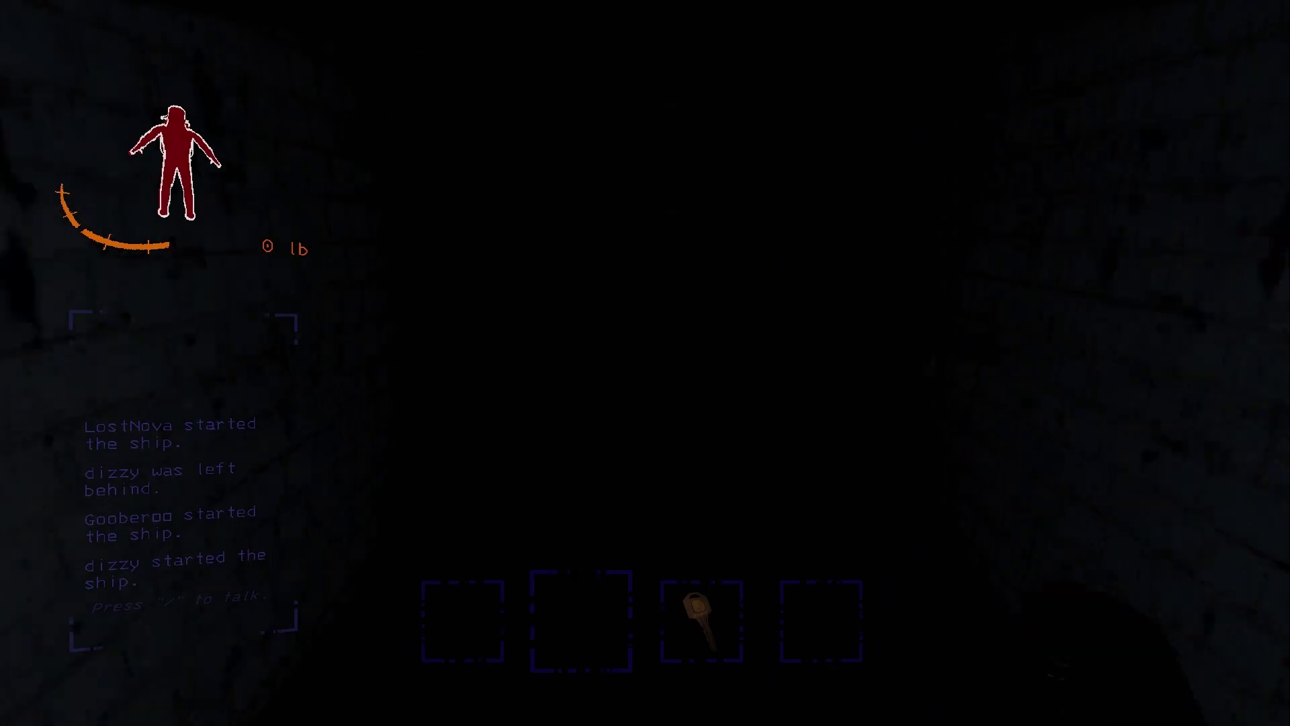
{"action": "key", "text": "w"}
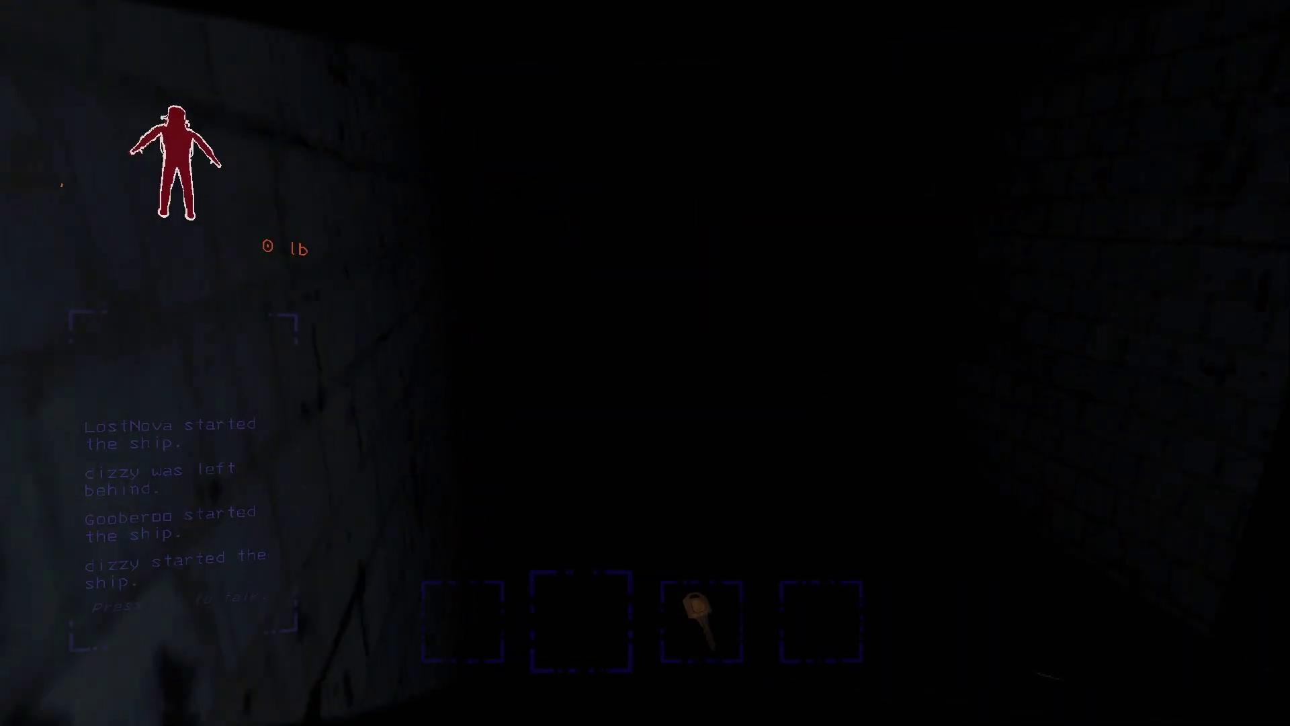
{"action": "key", "text": "w"}
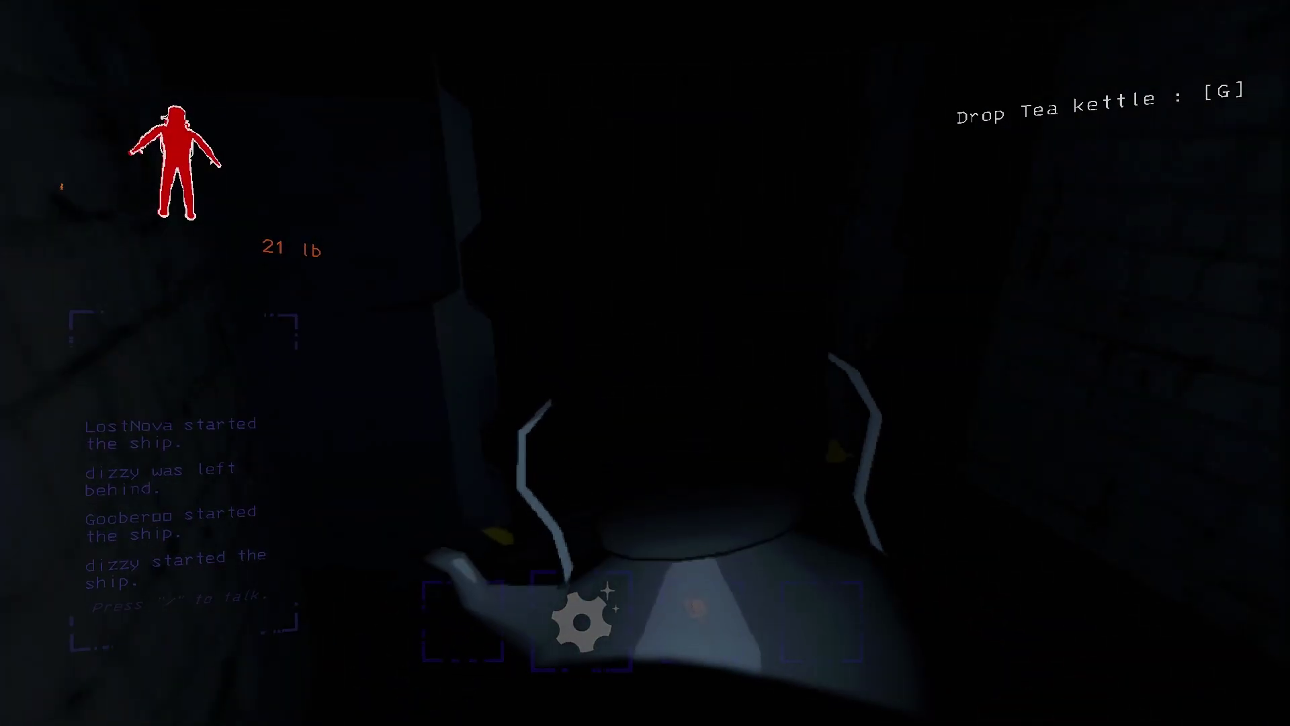
{"action": "key", "text": "w"}
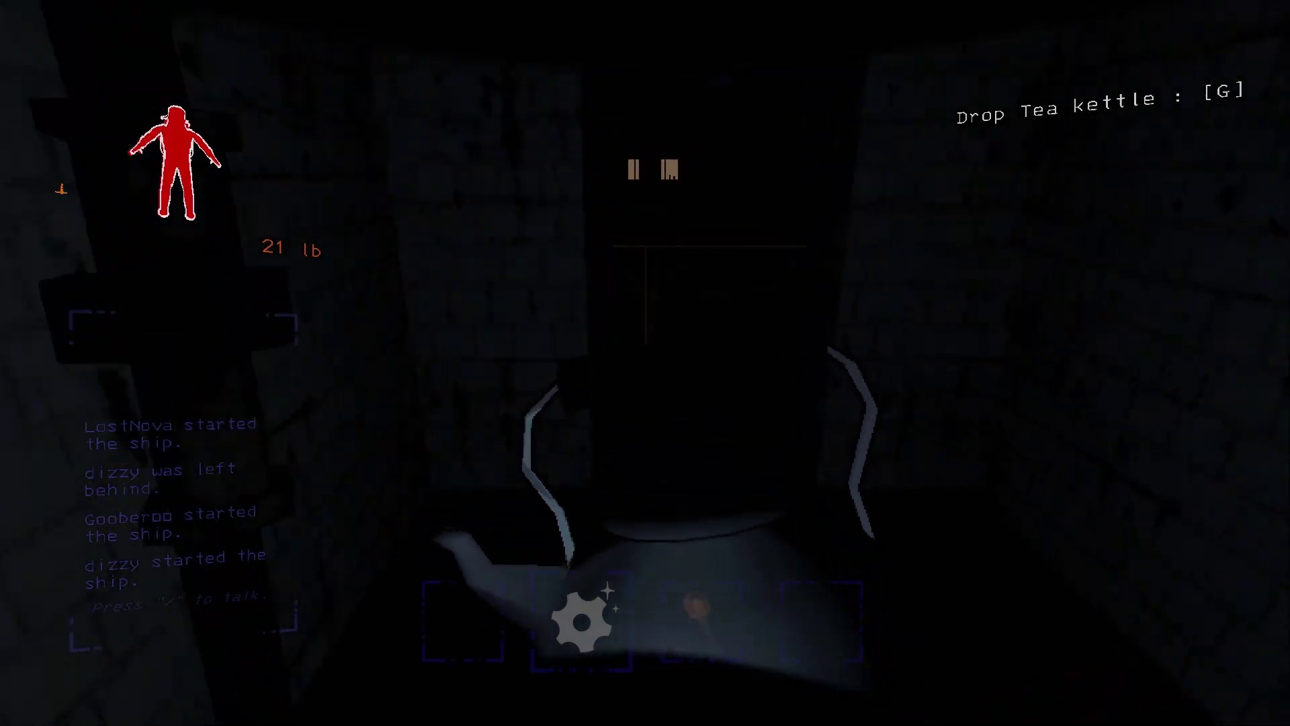
{"action": "key", "text": "w"}
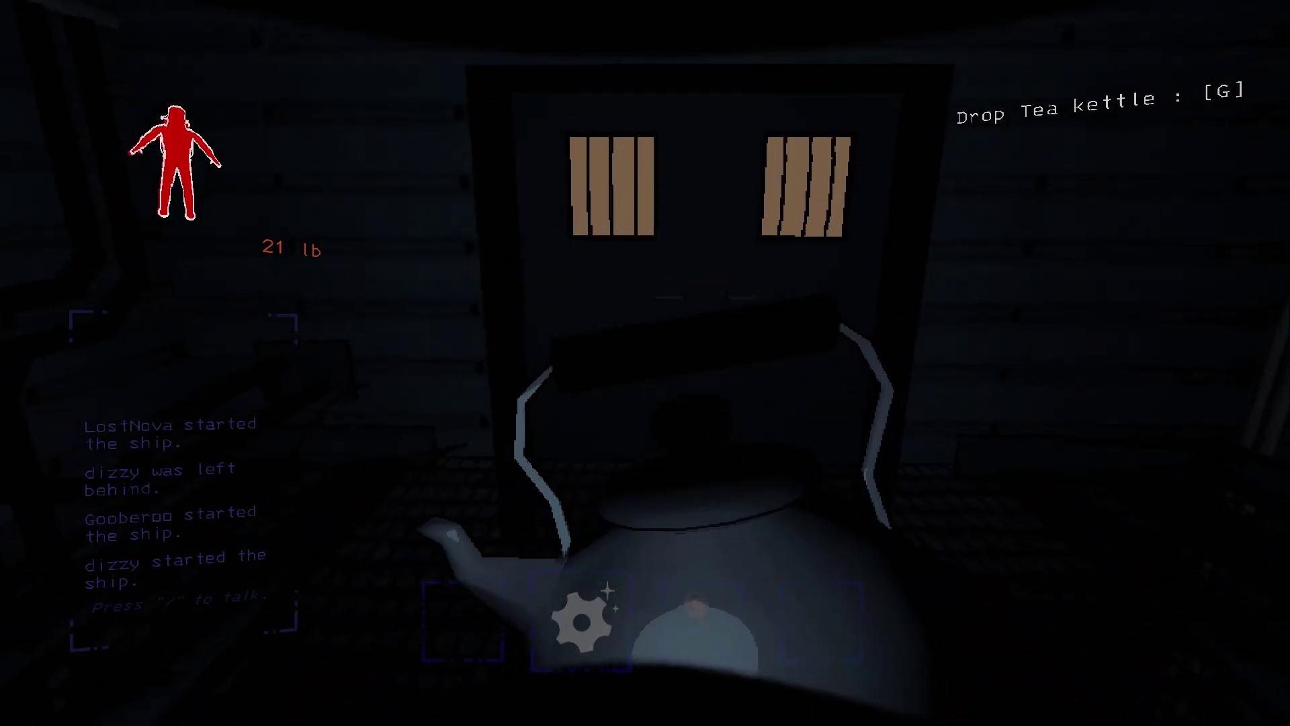
{"action": "key", "text": "e"}
{"action": "key", "text": "g"}
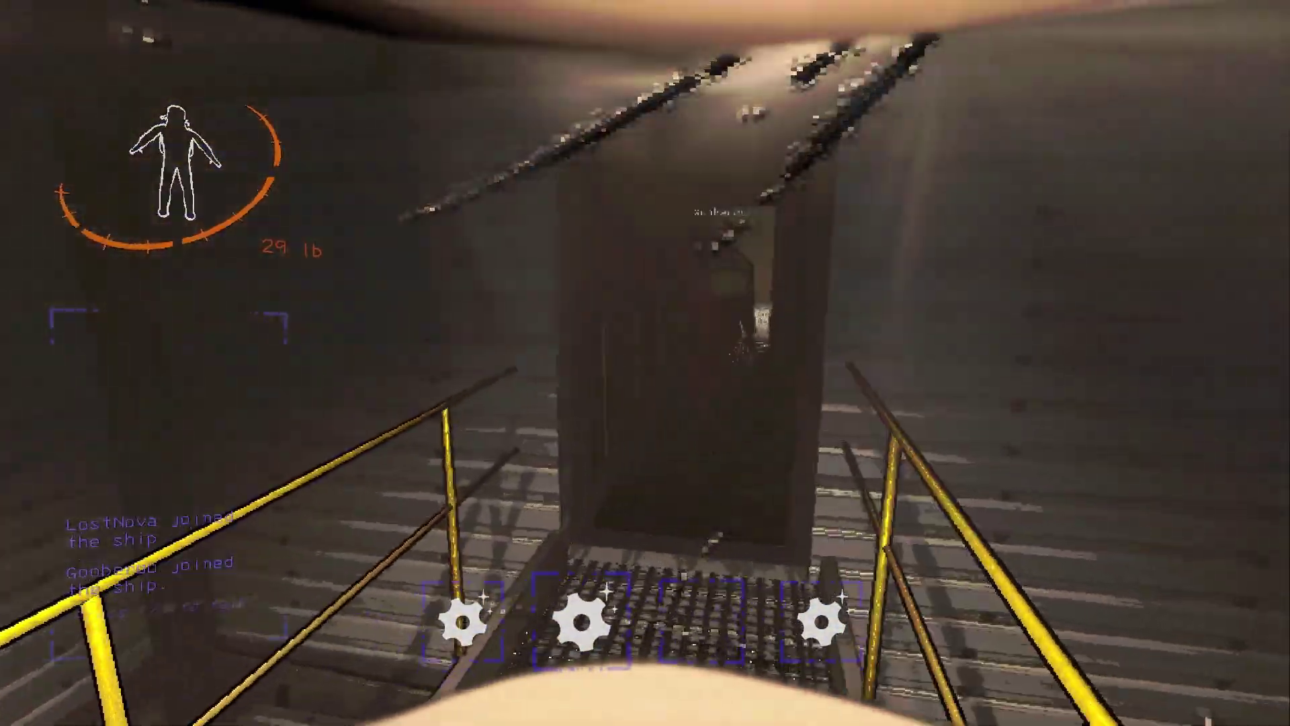
{"action": "key", "text": "w"}
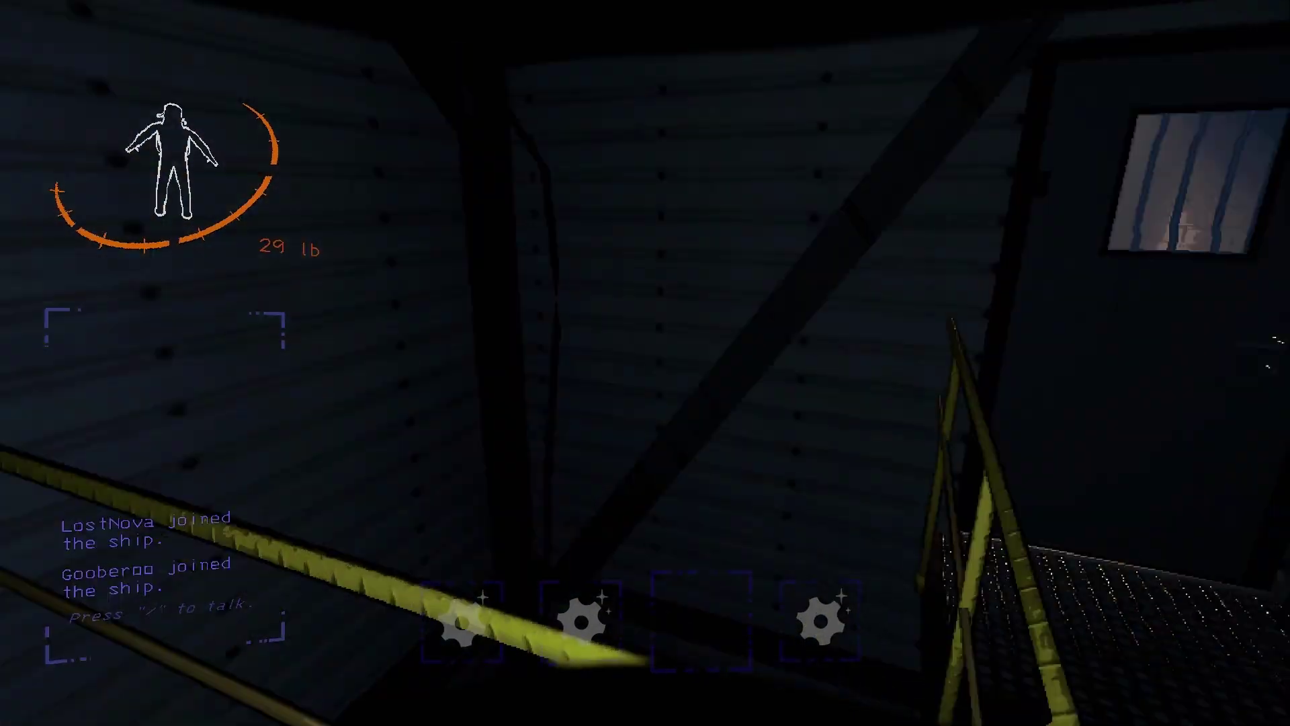
{"action": "key", "text": "e"}
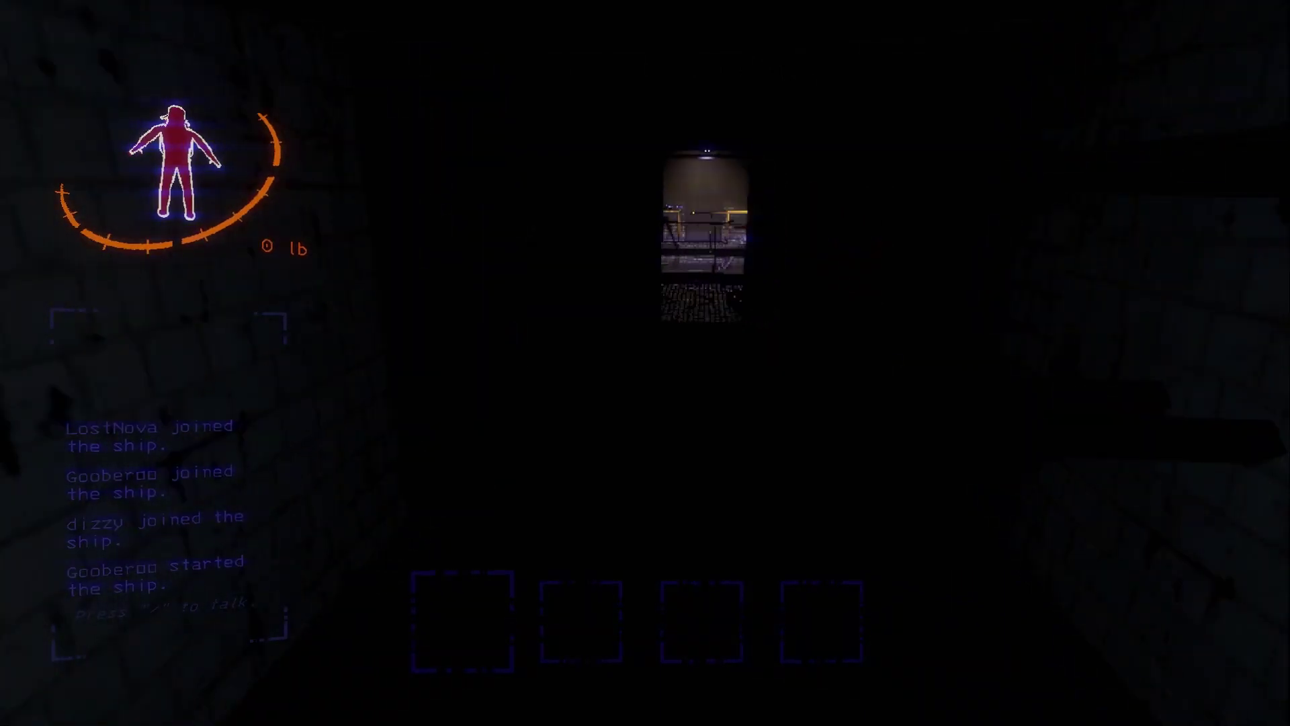
{"action": "key", "text": "w"}
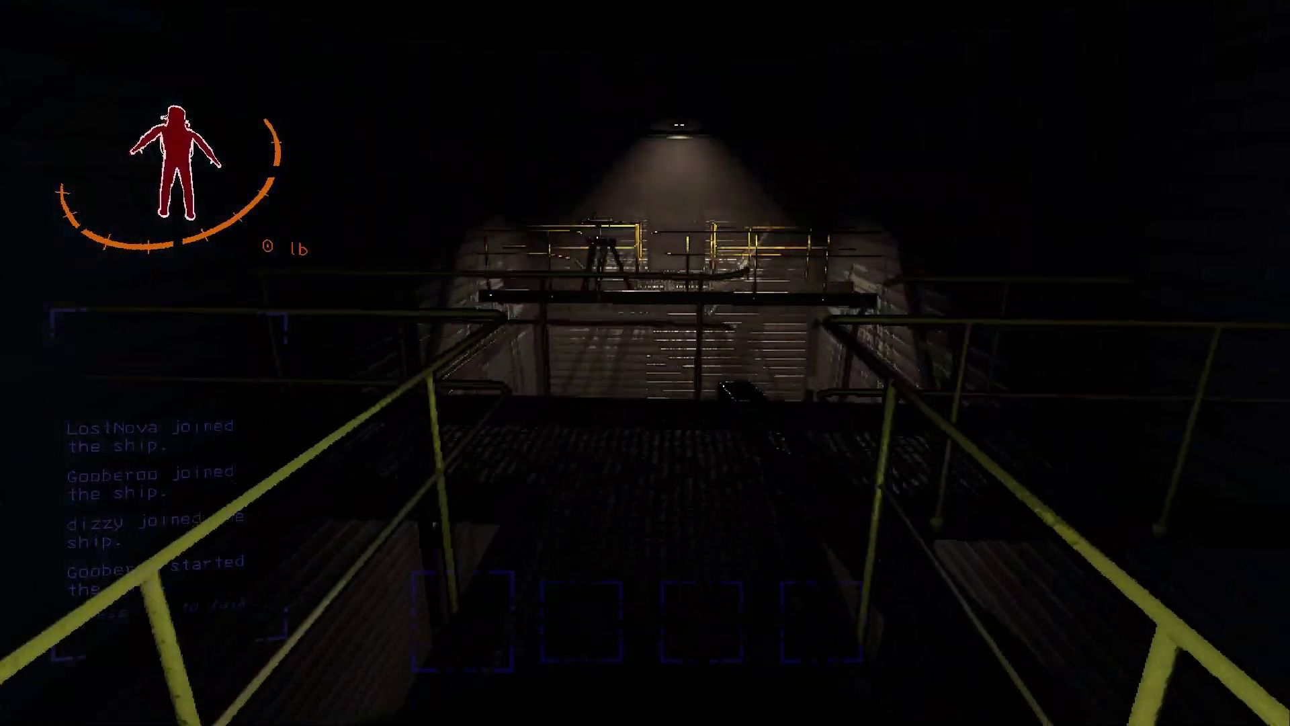
{"action": "key", "text": "w"}
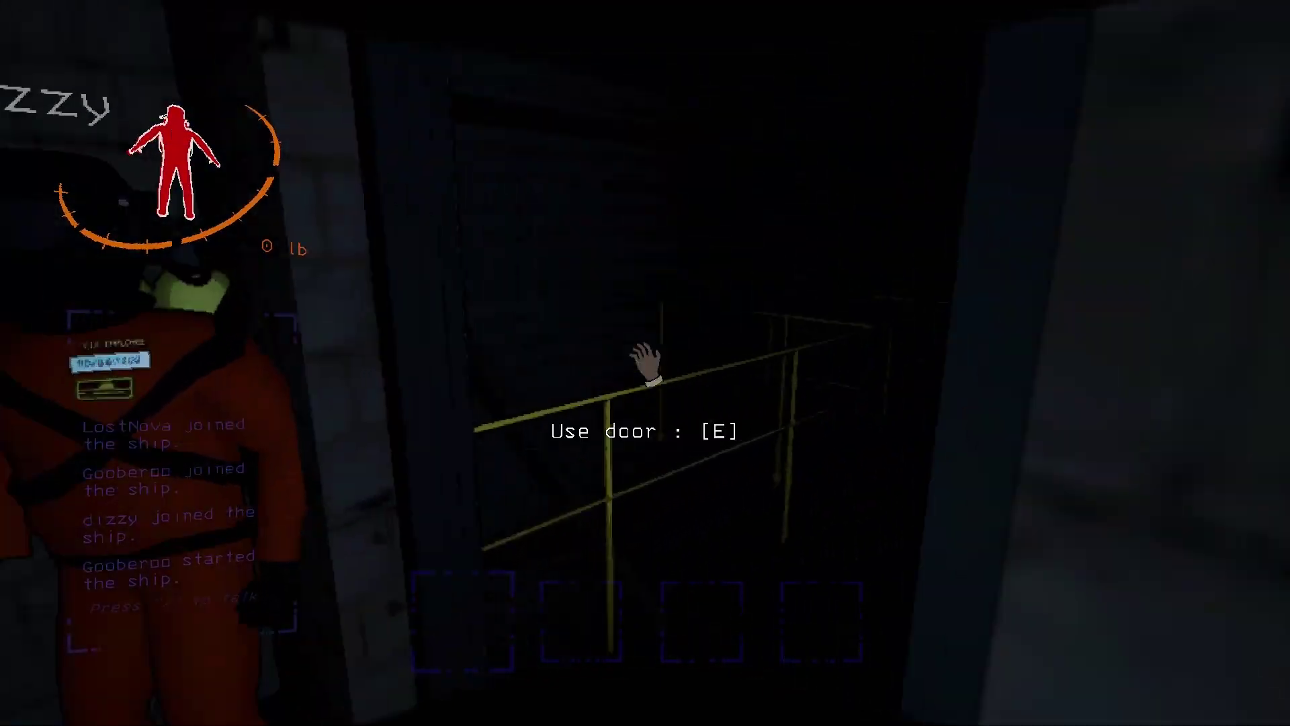
{"action": "right_click", "coordinate": [645, 364]}
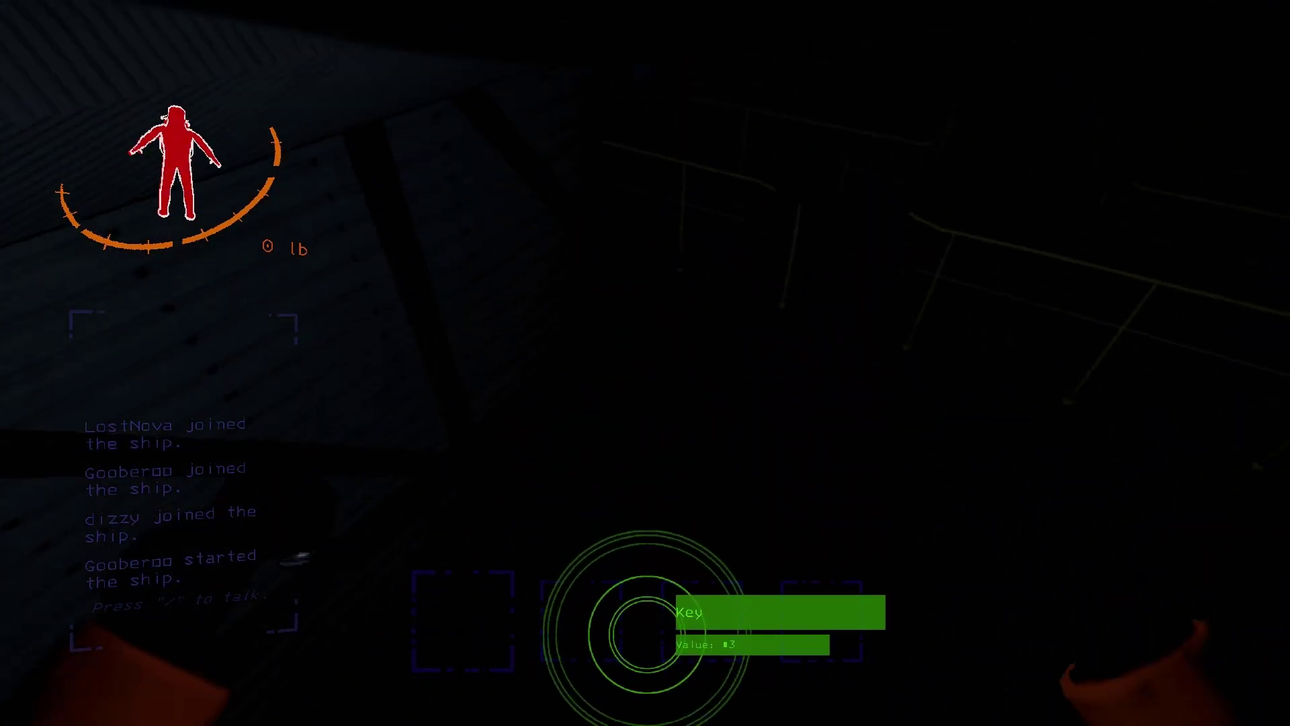
{"action": "right_click", "coordinate": [646, 363]}
{"action": "key", "text": "e"}
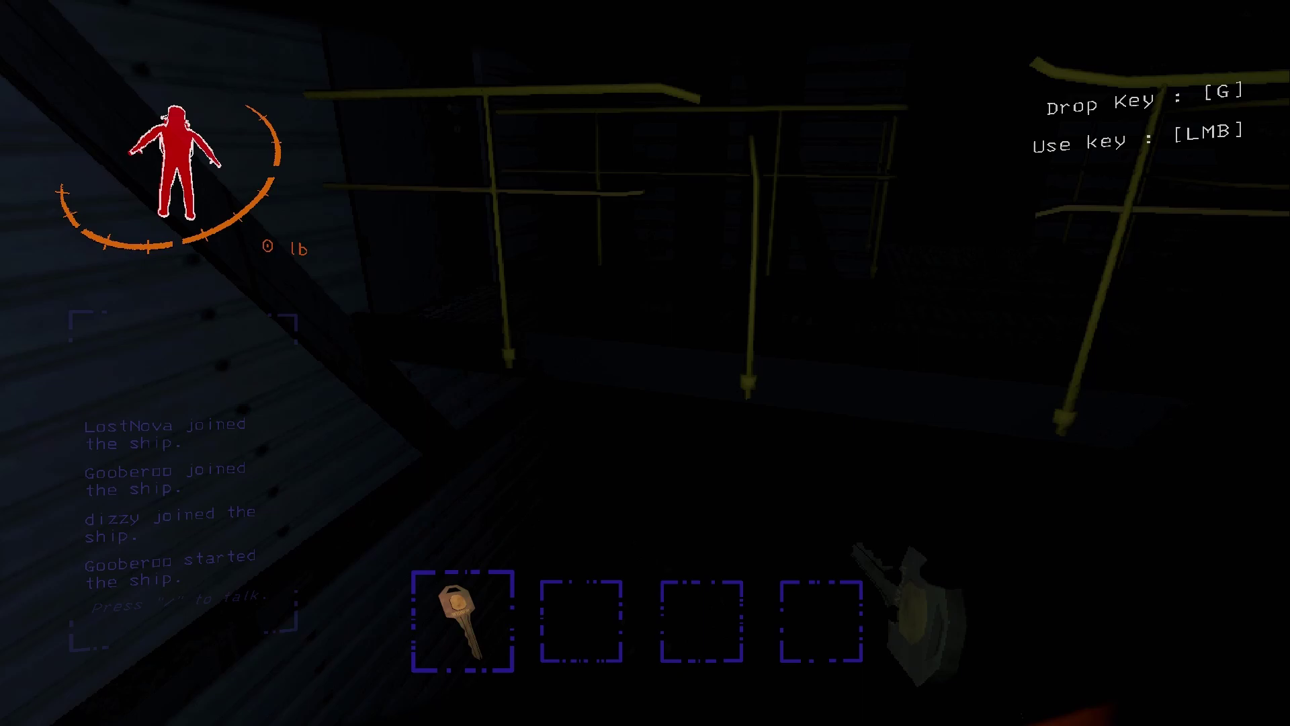
{"action": "key", "text": "e"}
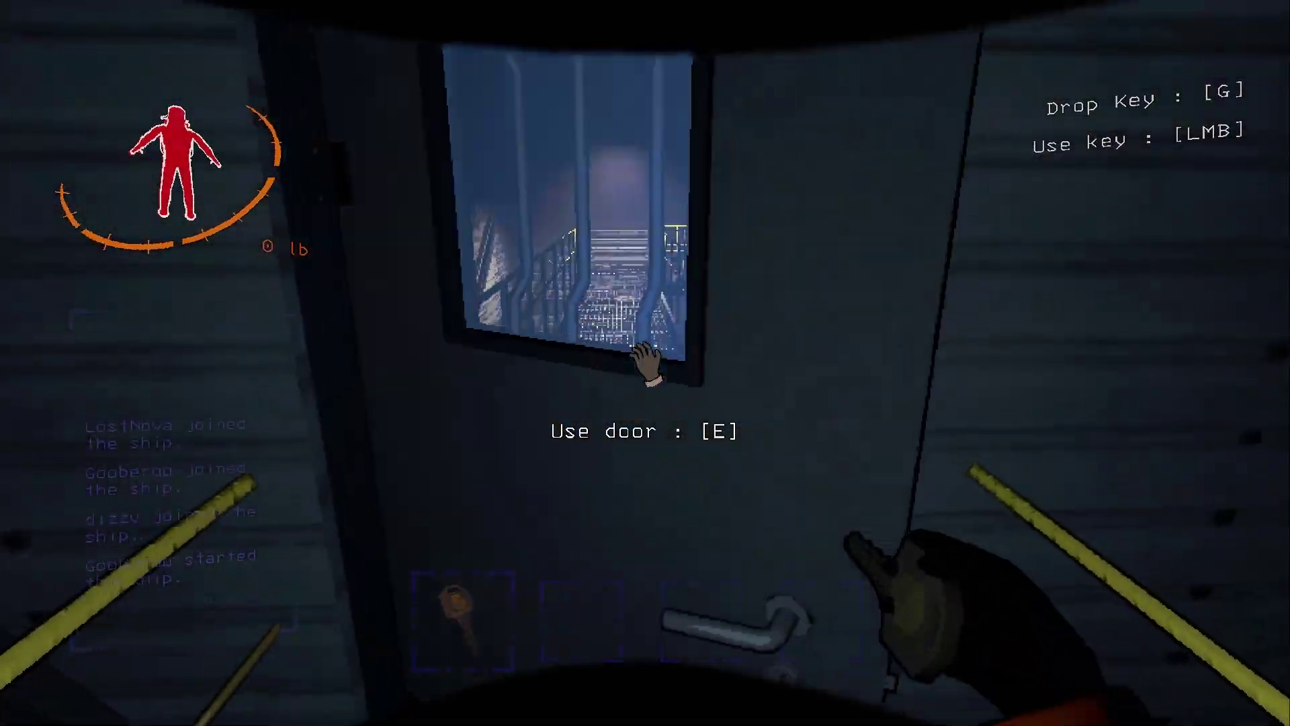
{"action": "key", "text": "w"}
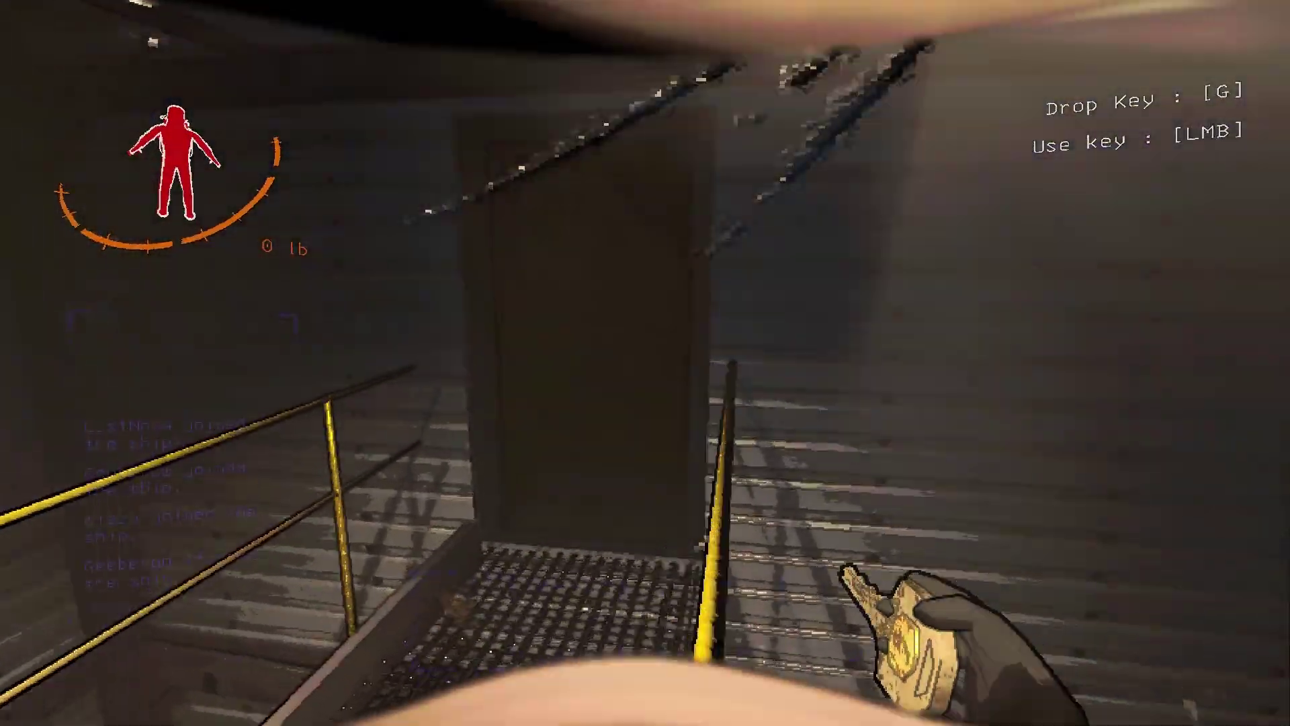
{"action": "right_click", "coordinate": [646, 363]}
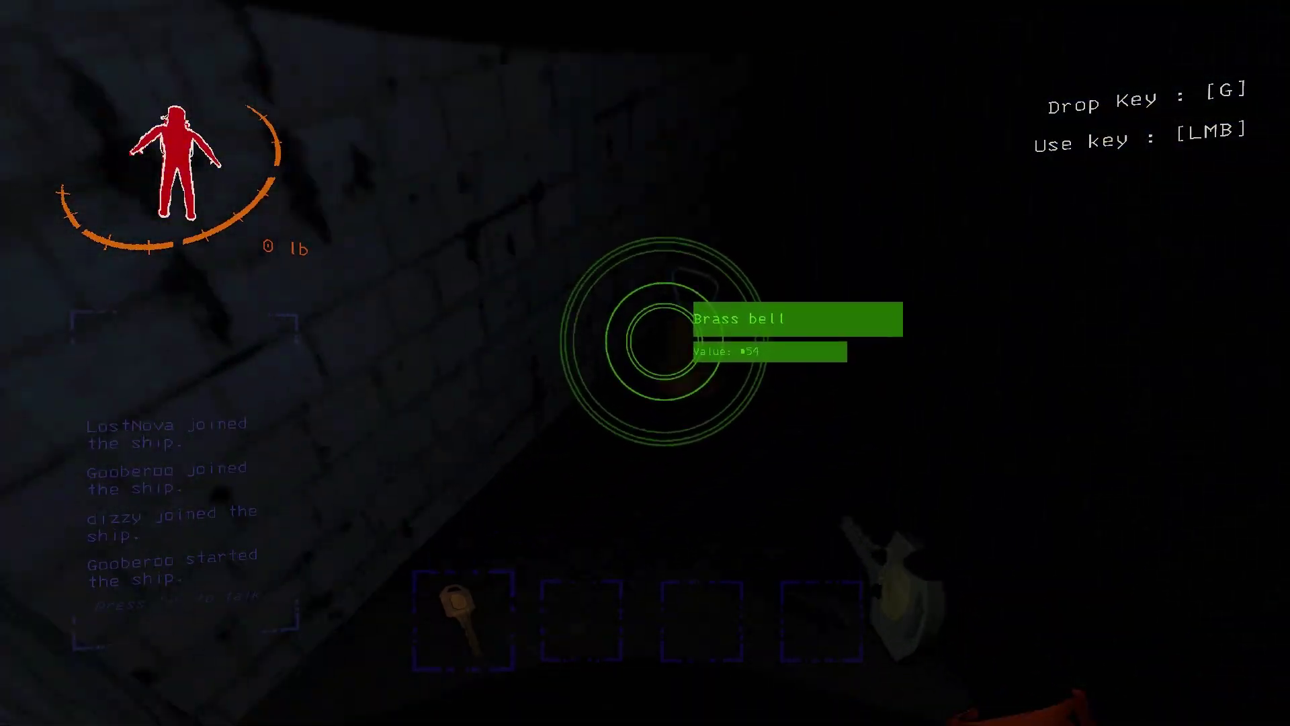
{"action": "key", "text": "e"}
{"action": "key", "text": "w"}
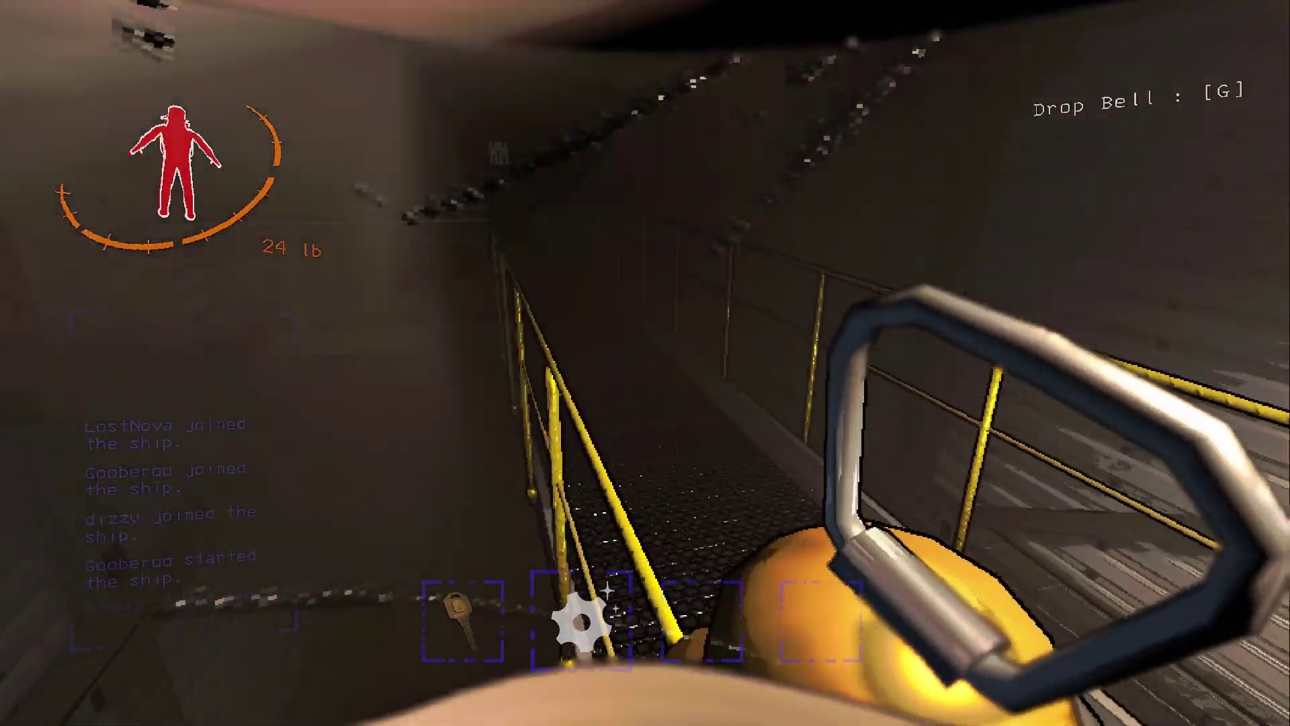
{"action": "scroll", "coordinate": [646, 363], "scroll_direction": "up", "scroll_amount": 2}
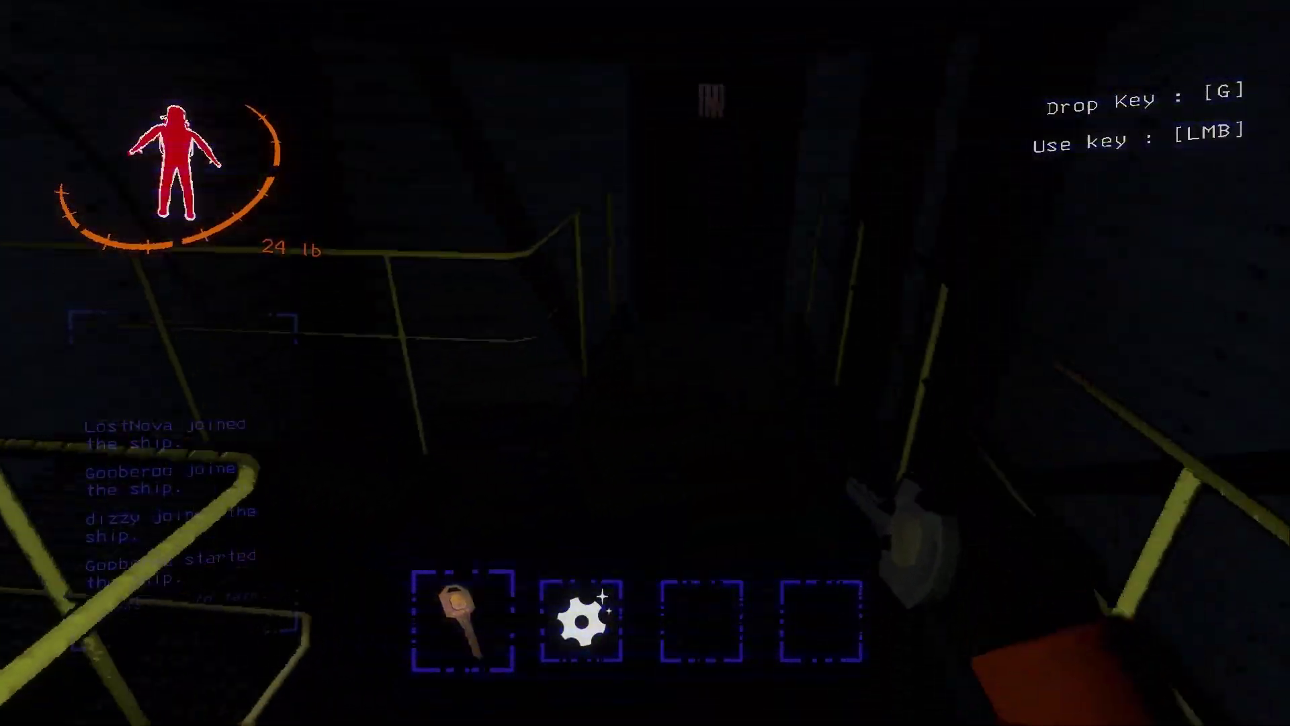
{"action": "key", "text": "w"}
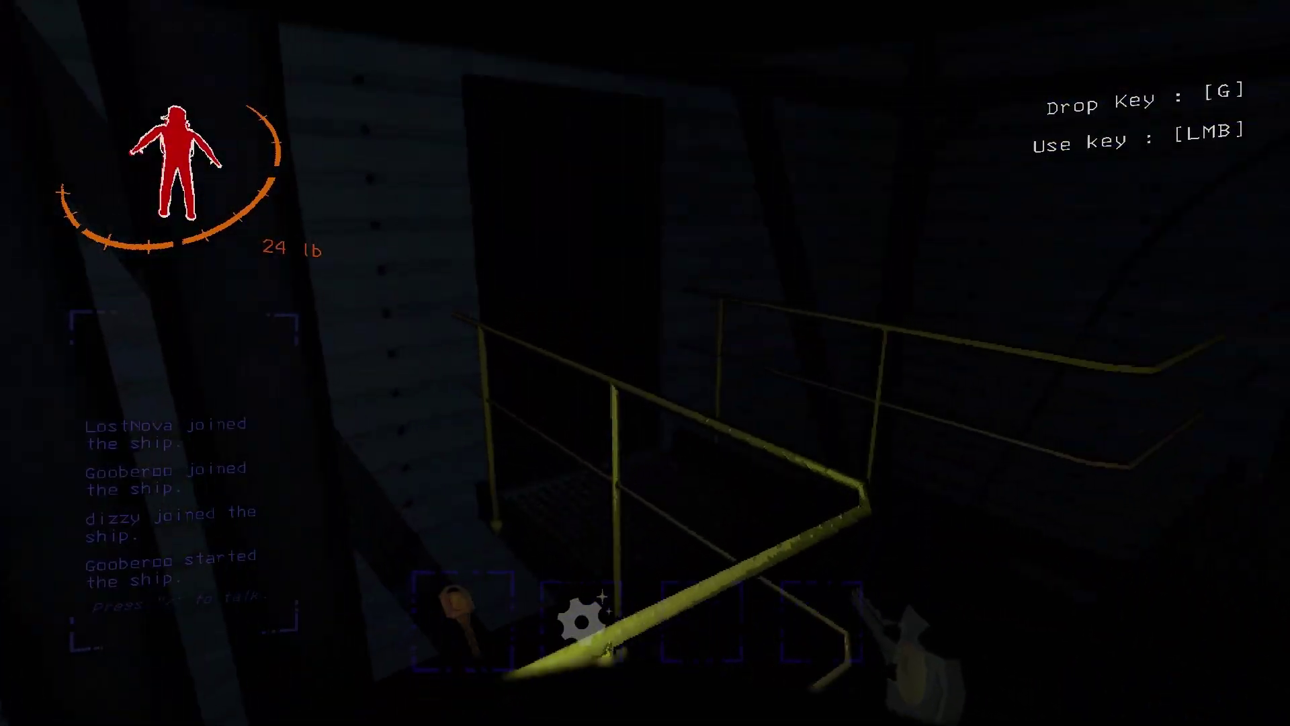
{"action": "key", "text": "w"}
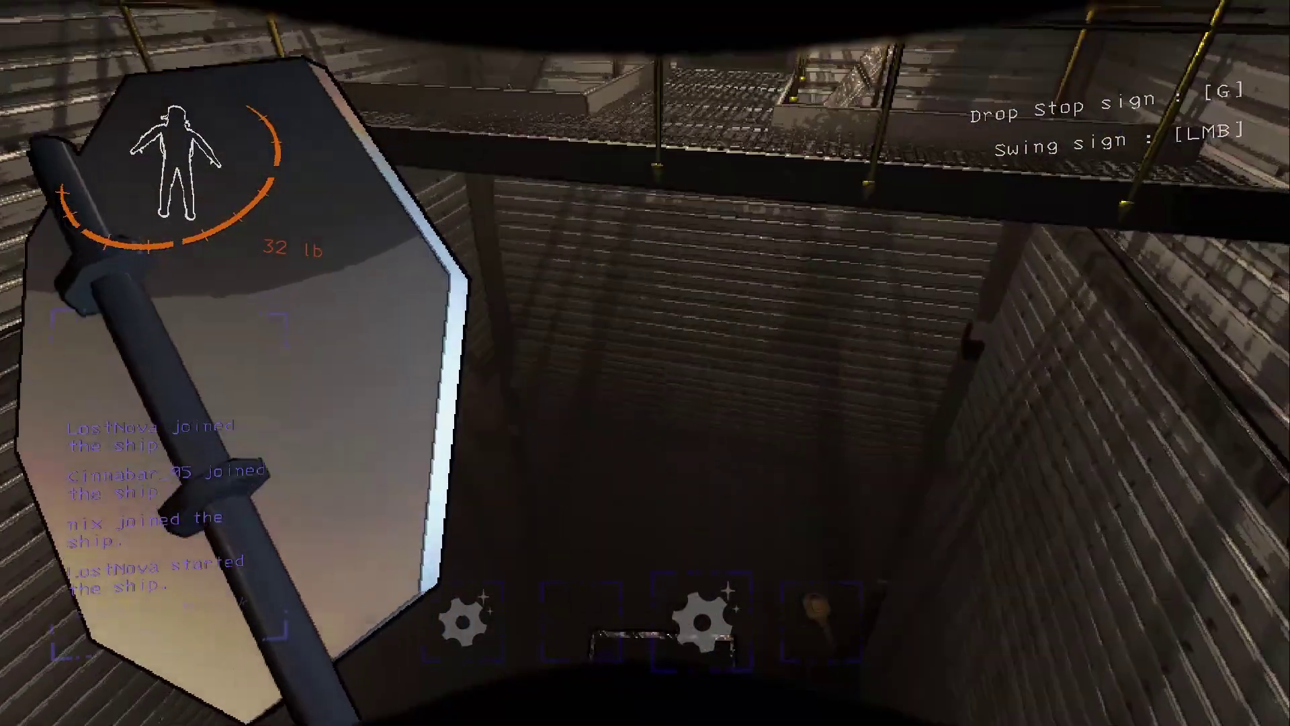
{"action": "scroll", "coordinate": [645, 363], "scroll_direction": "down", "scroll_amount": 1}
{"action": "scroll", "coordinate": [645, 363], "scroll_direction": "up", "scroll_amount": 1}
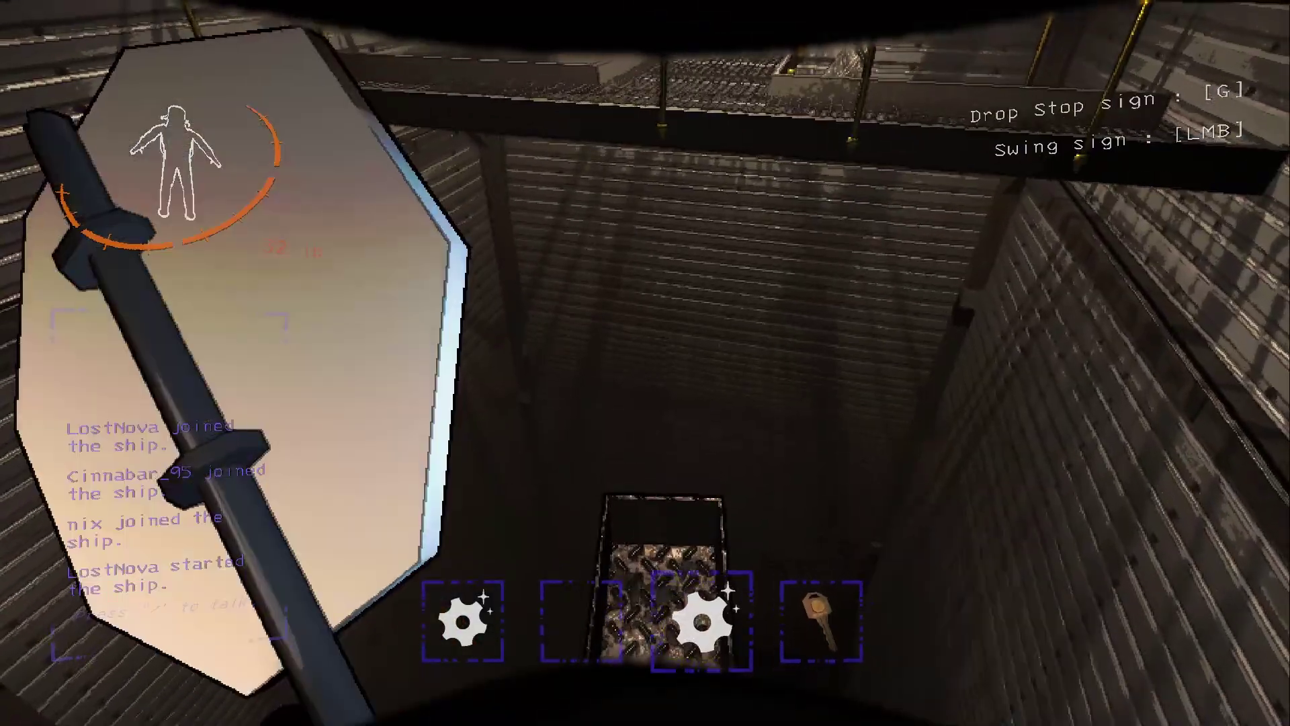
{"action": "key", "text": "g"}
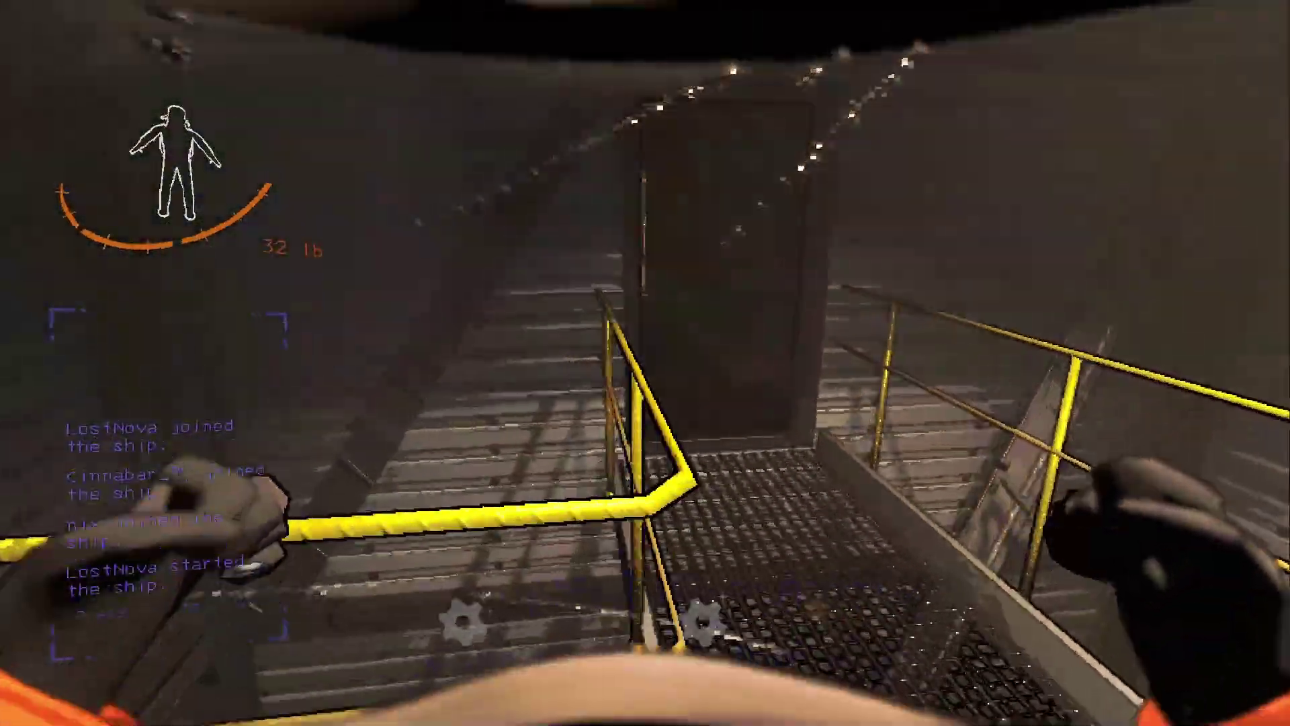
{"action": "key", "text": "e"}
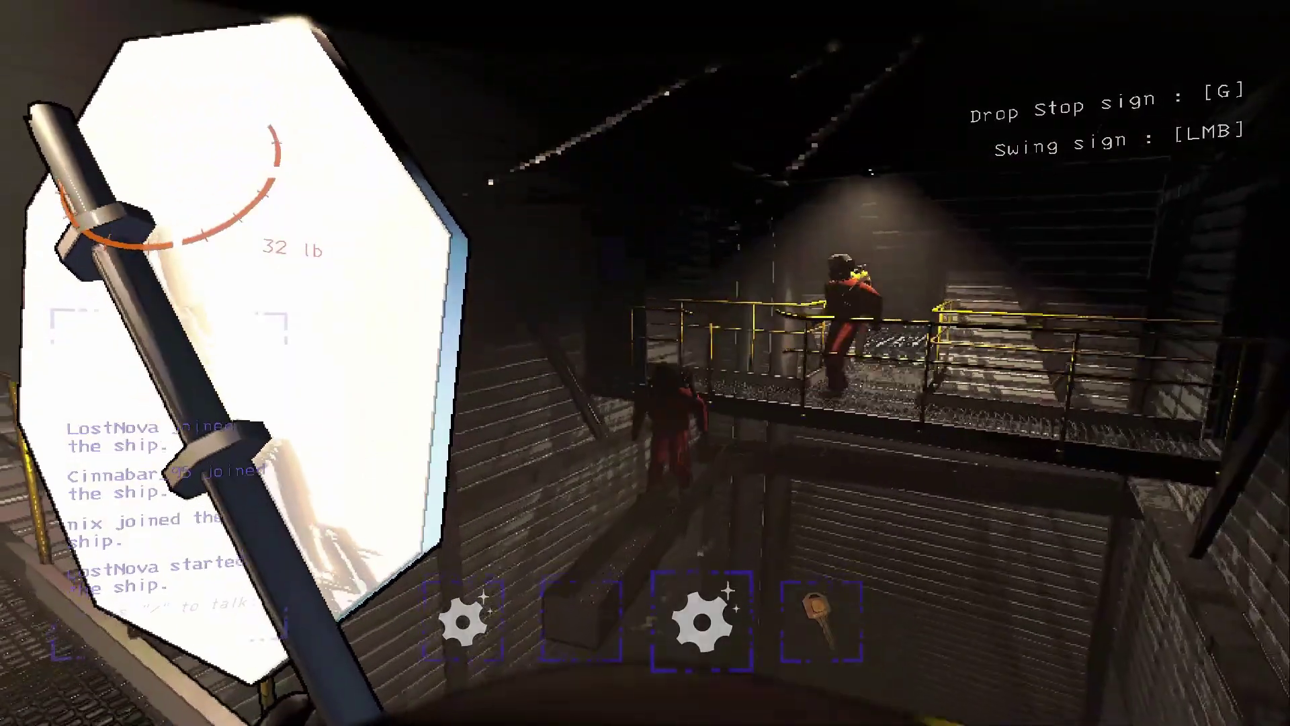